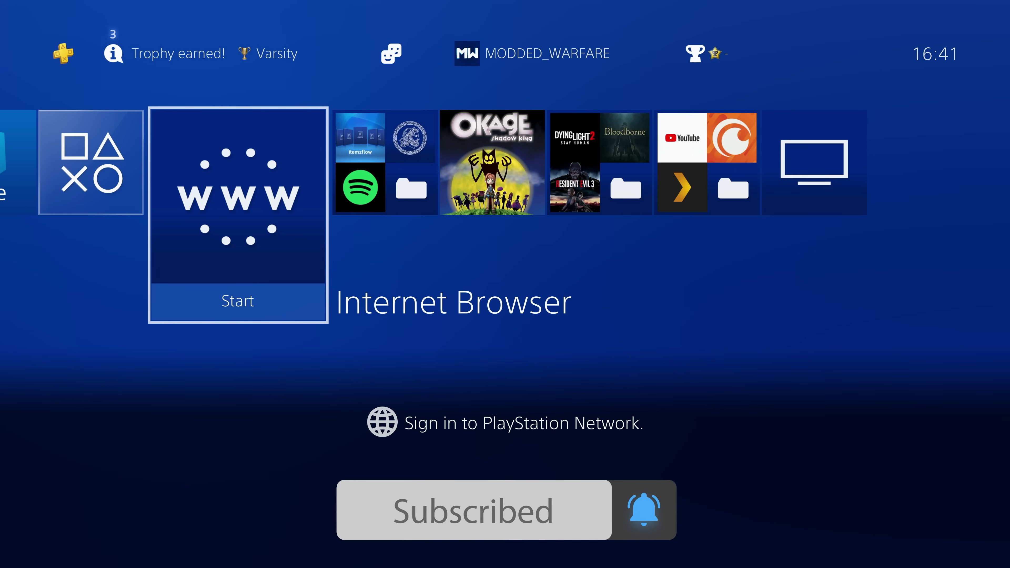
Step: Open the Homebrew folder to view Itemzflow Game Manager, then return focus to the Homebrew tile
{"action": "key", "text": "Right"}
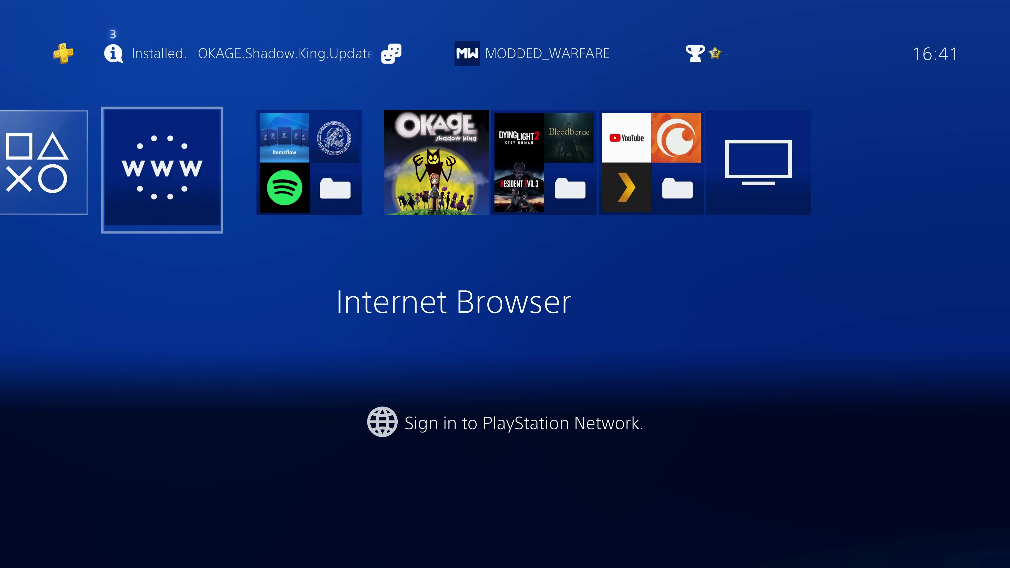
{"action": "key", "text": "Return"}
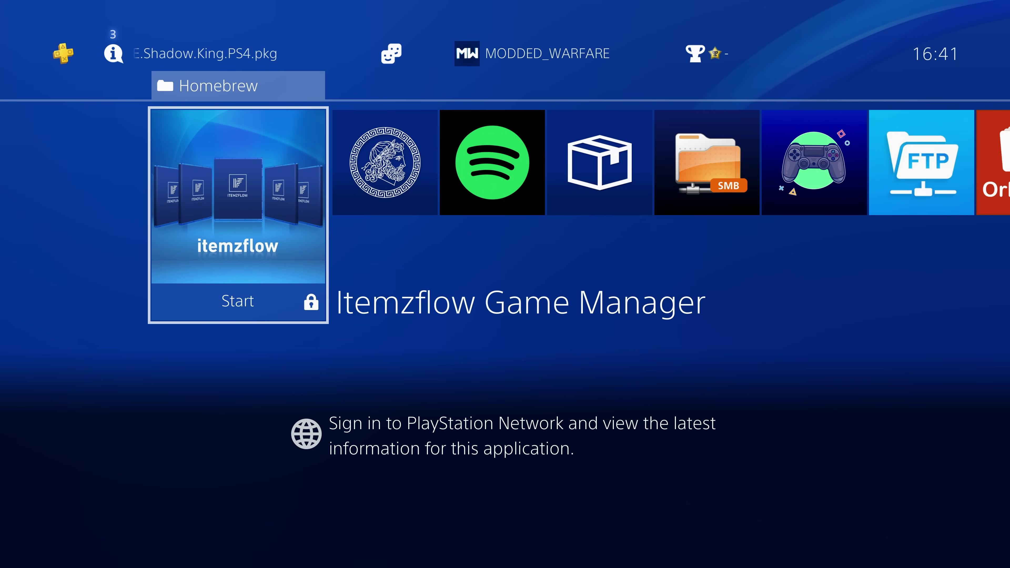
{"action": "key", "text": "Escape"}
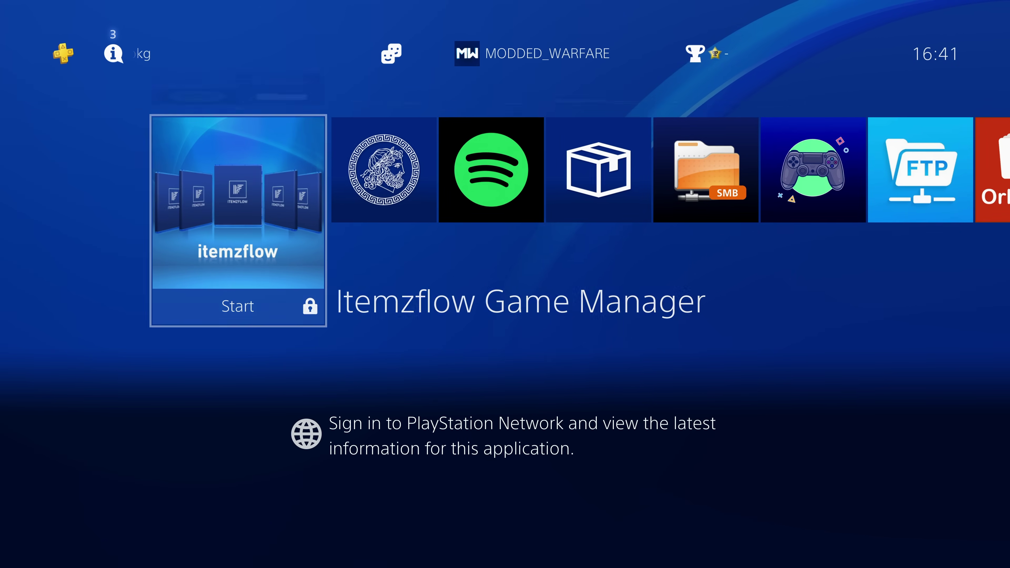
{"action": "key", "text": "Left"}
{"action": "key", "text": "Right"}
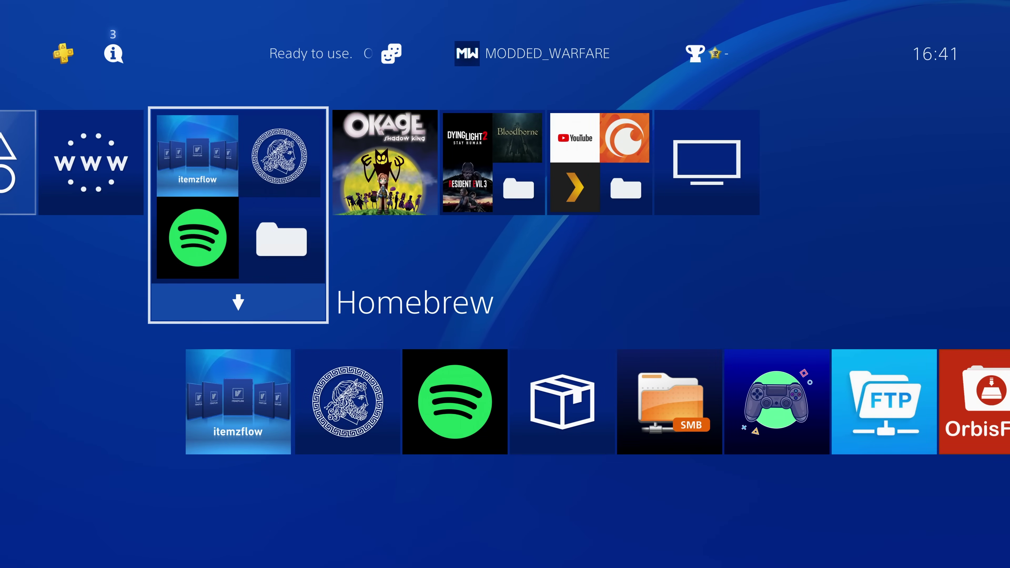
Step: Reopen the Homebrew folder, close it, and move focus between Homebrew and Internet Browser
{"action": "key", "text": "Return"}
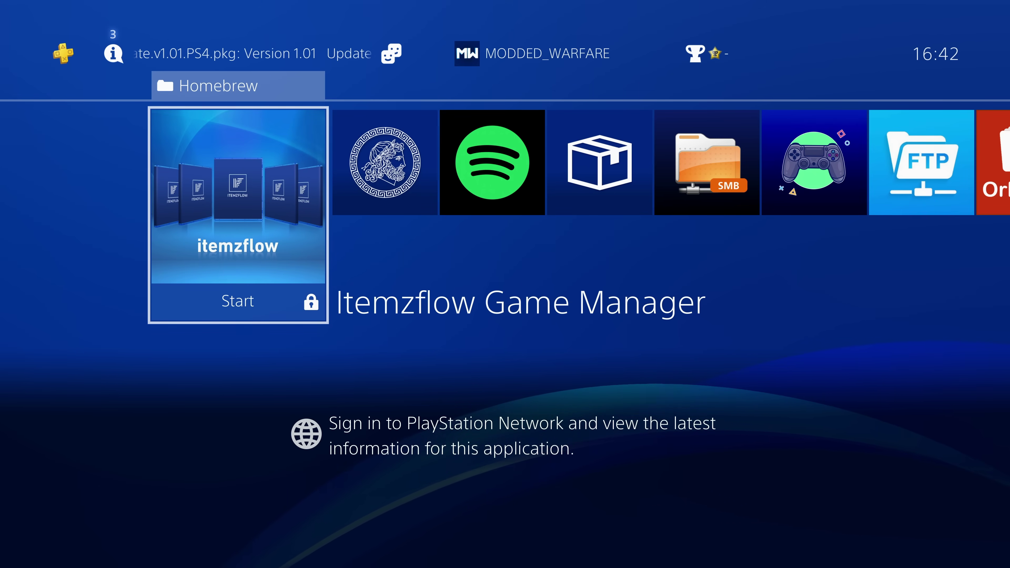
{"action": "key", "text": "Escape"}
{"action": "key", "text": "Left"}
{"action": "key", "text": "Right"}
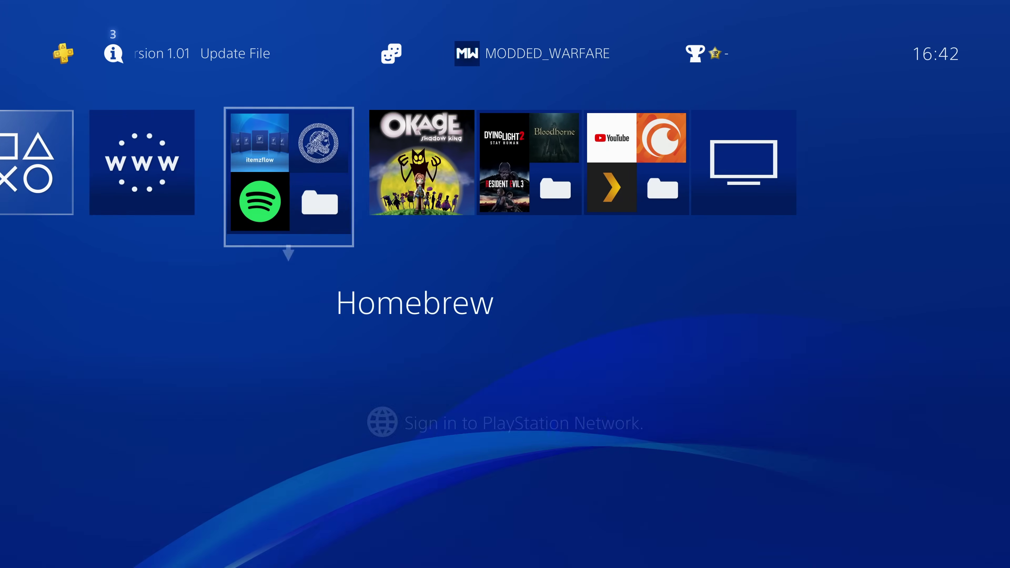
{"action": "key", "text": "Left"}
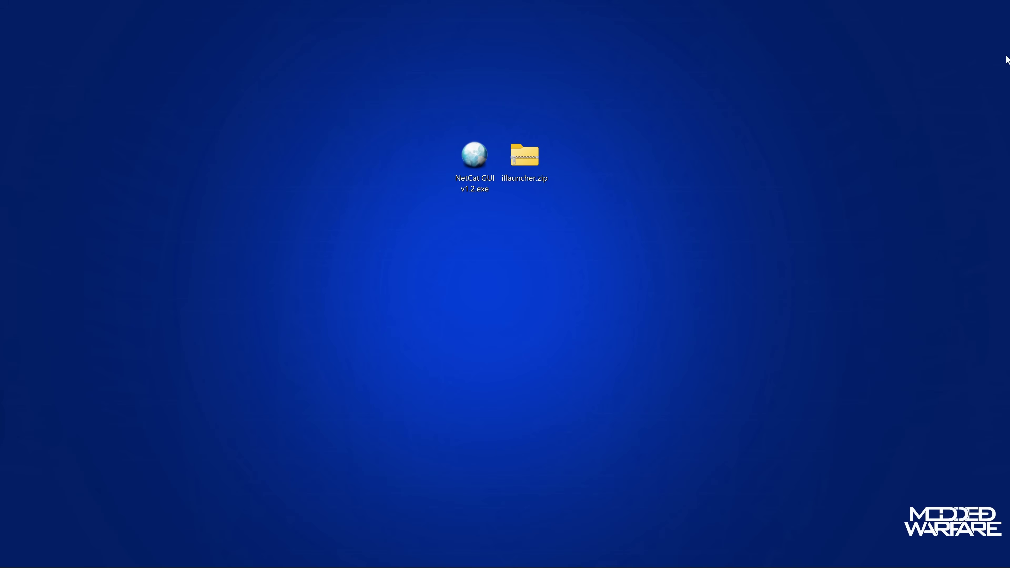
Step: Bring up the Itemzflow launcher payload product page in Ko-fi
{"action": "left_click", "coordinate": [497, 553]}
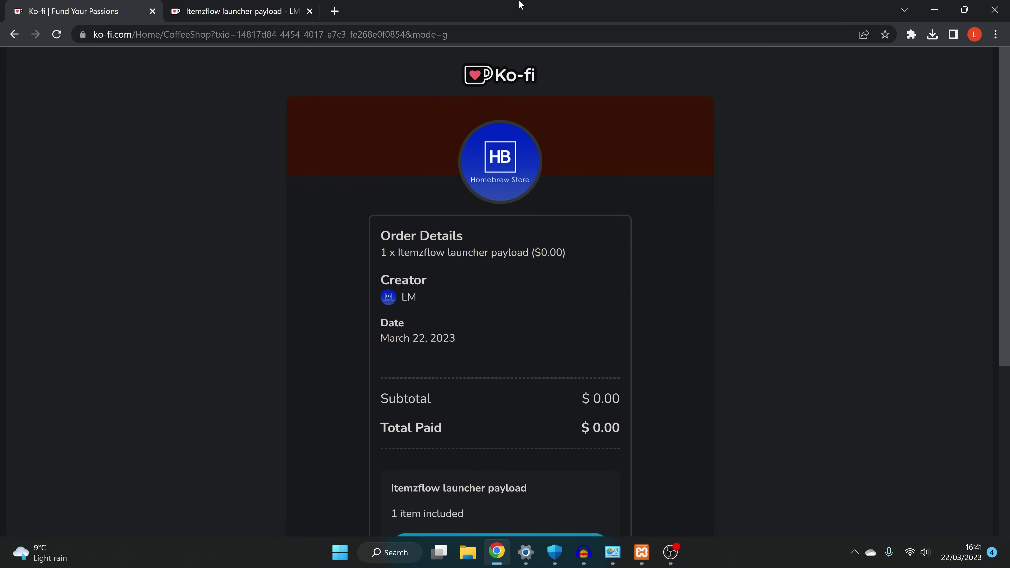
{"action": "left_click", "coordinate": [233, 4]}
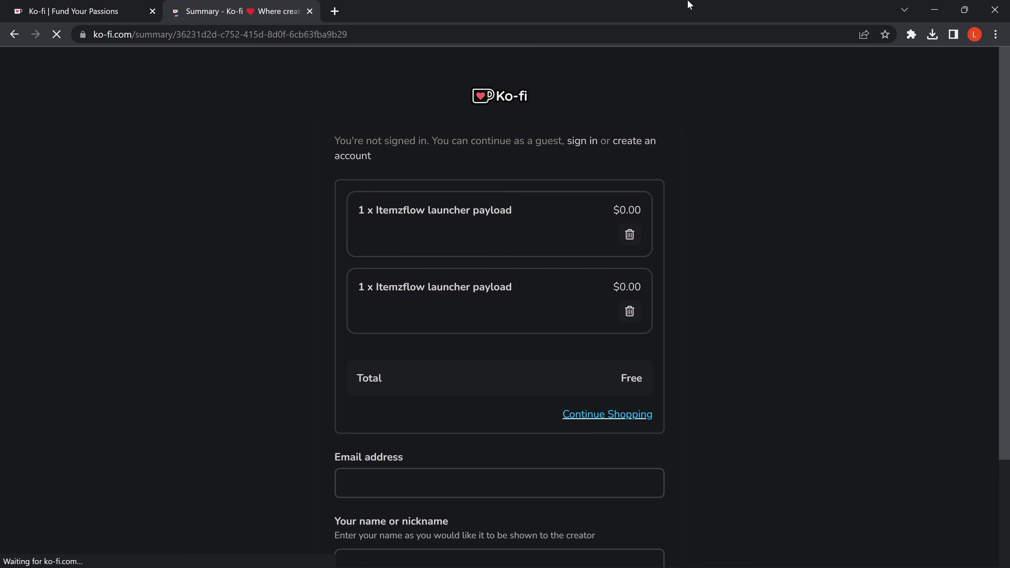
{"action": "scroll", "coordinate": [703, 271], "scroll_direction": "down", "scroll_amount": 3}
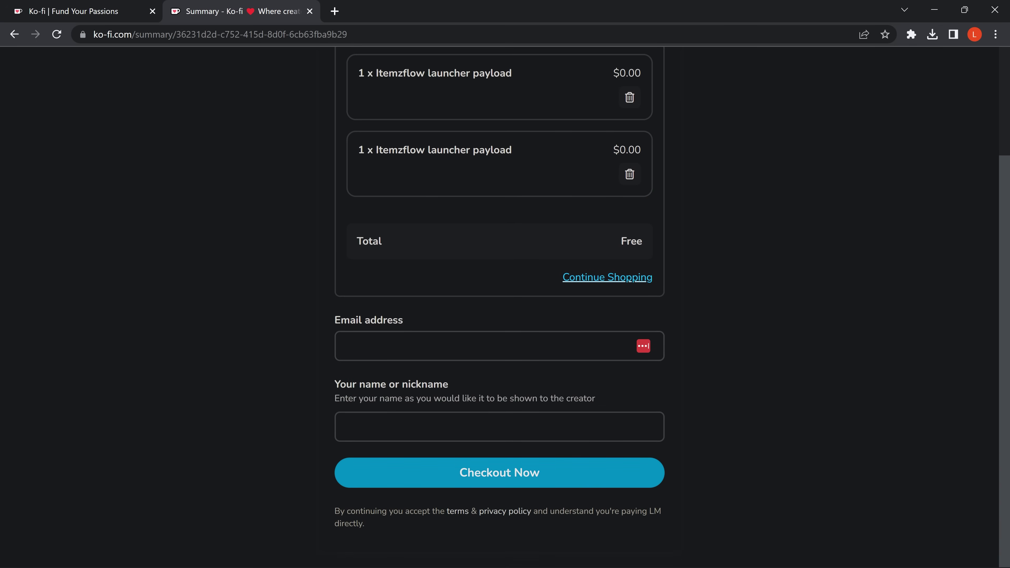
Step: Check out the free payload order and reveal iflauncher.zip on the receipt's content section
{"action": "left_click", "coordinate": [460, 479]}
{"action": "left_click", "coordinate": [92, 6]}
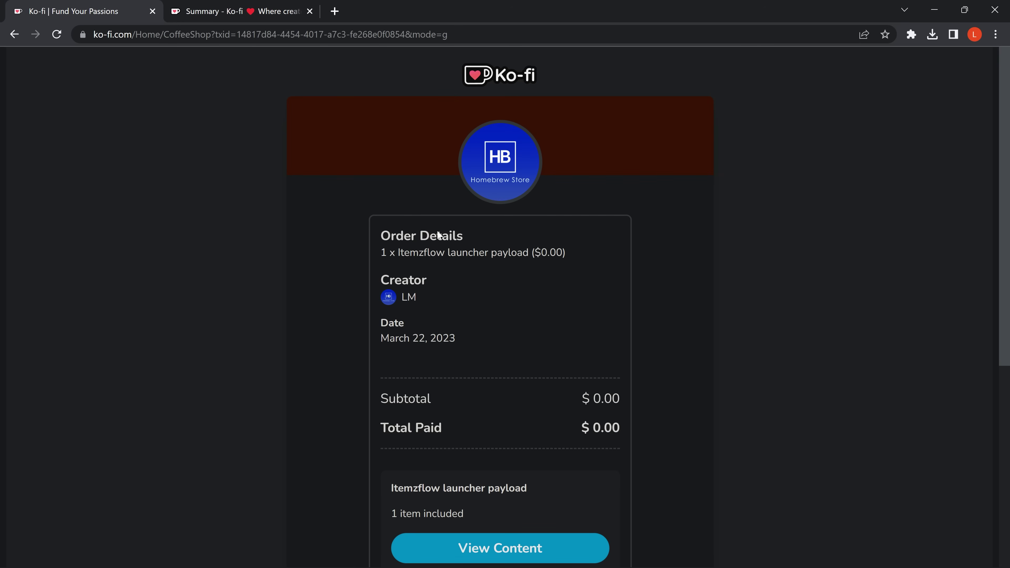
{"action": "scroll", "coordinate": [439, 234], "scroll_direction": "down", "scroll_amount": 3}
{"action": "left_click", "coordinate": [486, 417]}
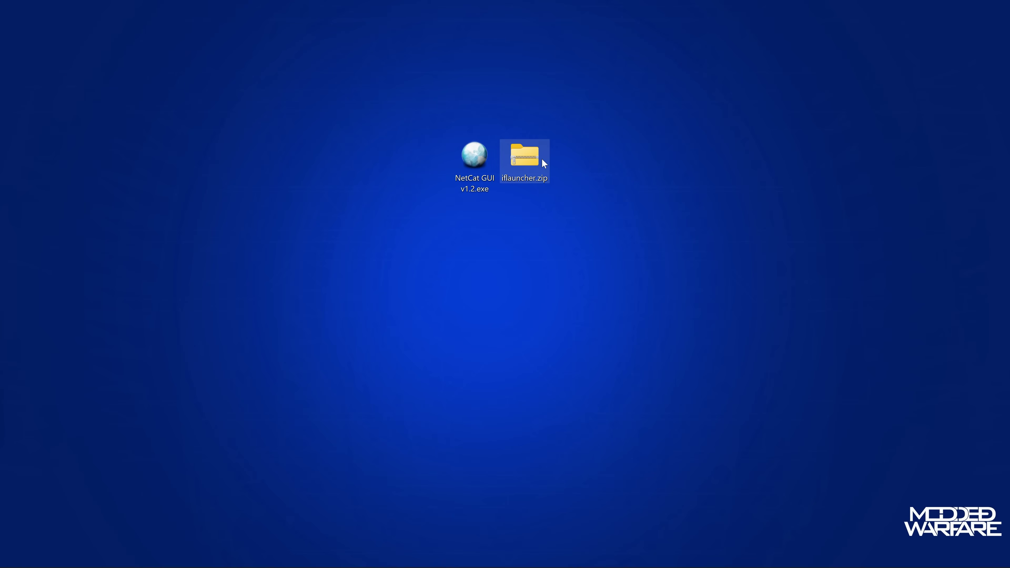
Step: Extract the if_launcher folder from iflauncher.zip onto the desktop
{"action": "double_click", "coordinate": [542, 159]}
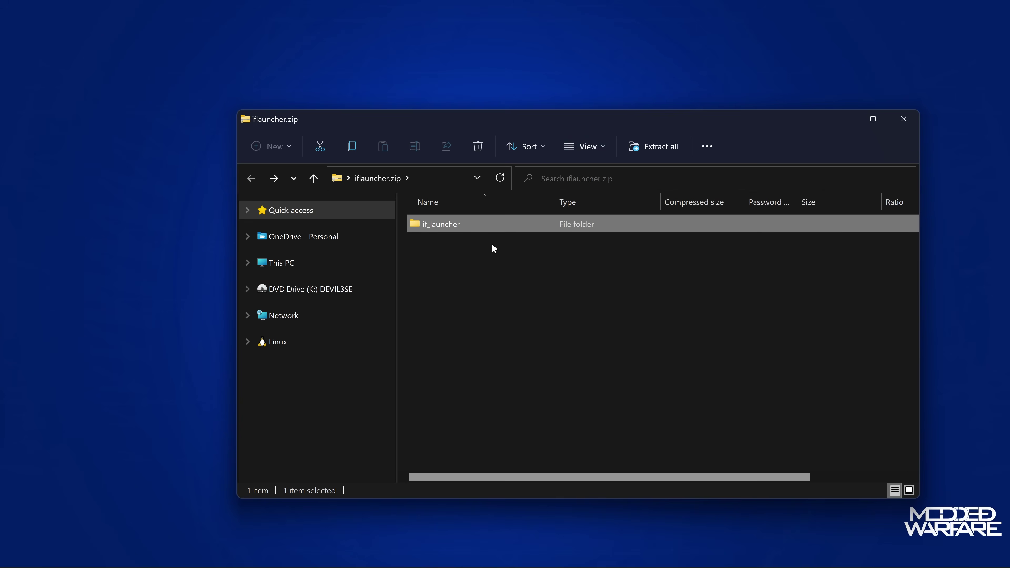
{"action": "left_click_drag", "start_coordinate": [456, 233], "coordinate": [417, 180]}
{"action": "left_click", "coordinate": [903, 119]}
Step: Open if_launcher and browse launcher_900, launcher_no_hen and payload.bin
{"action": "double_click", "coordinate": [422, 163]}
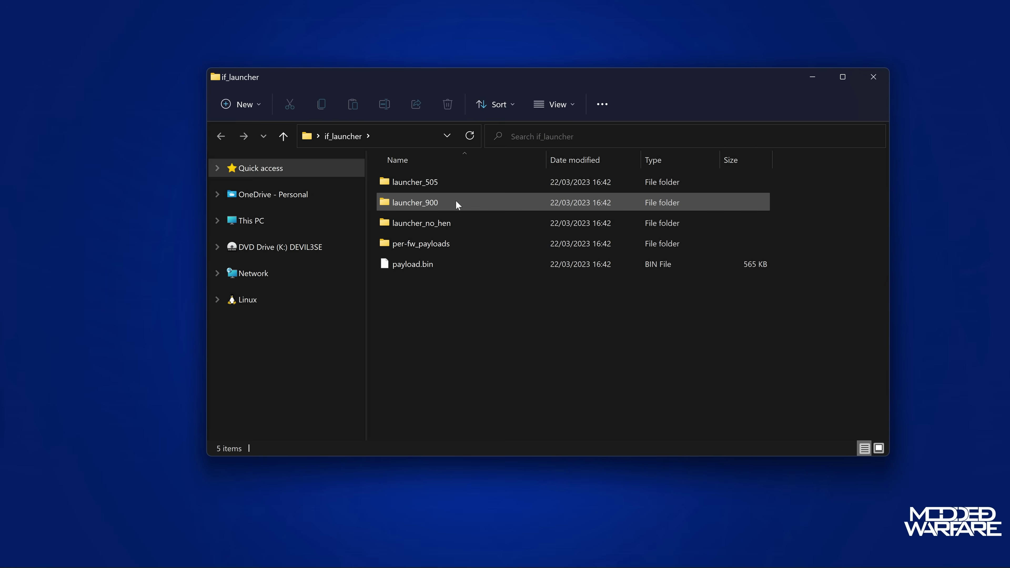
{"action": "left_click", "coordinate": [455, 202]}
{"action": "key", "text": "Down"}
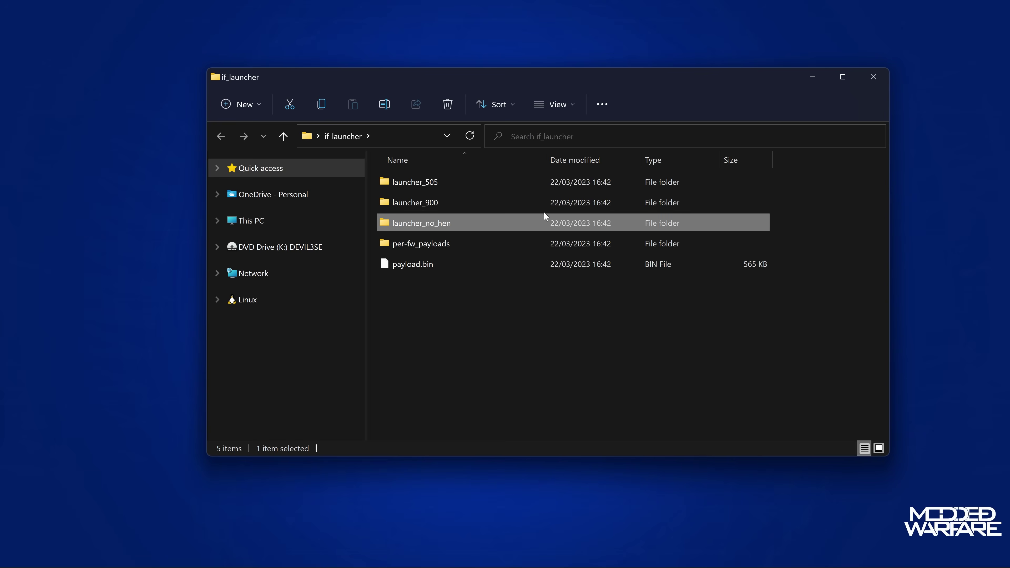
{"action": "key", "text": "Down"}
{"action": "key", "text": "Down"}
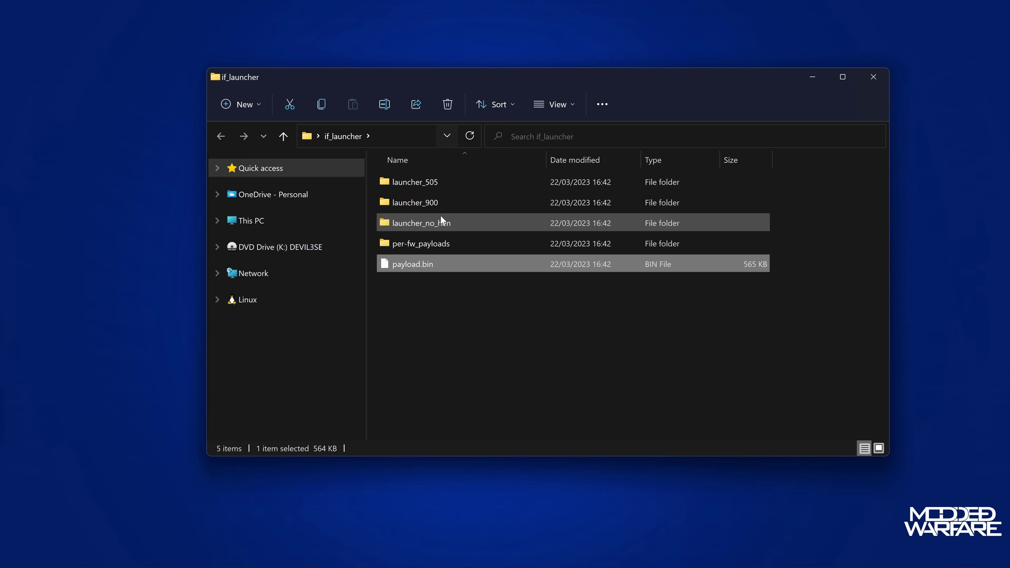
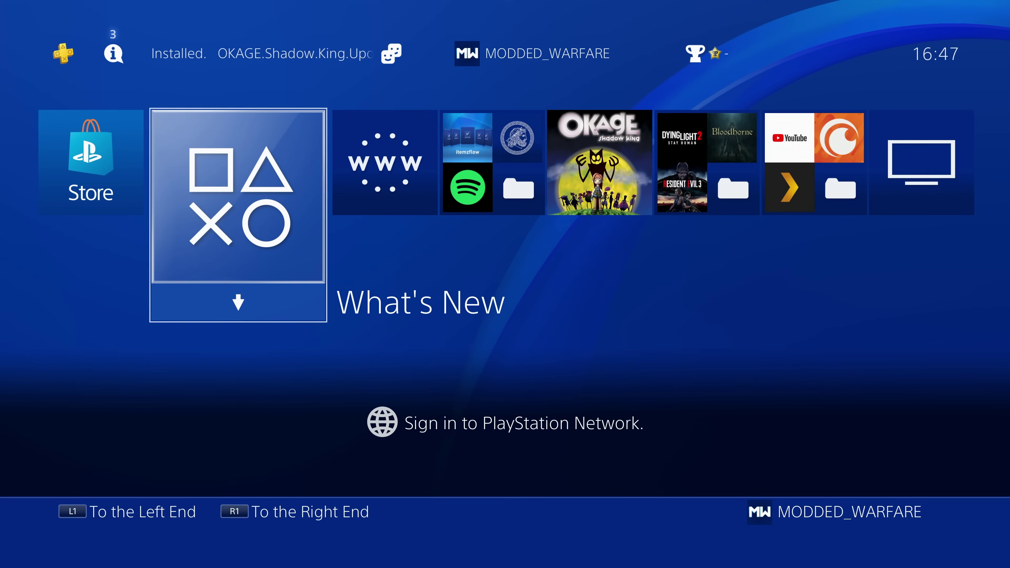
Step: Look inside the Homebrew folder on the home row, then close it
{"action": "key", "text": "Right"}
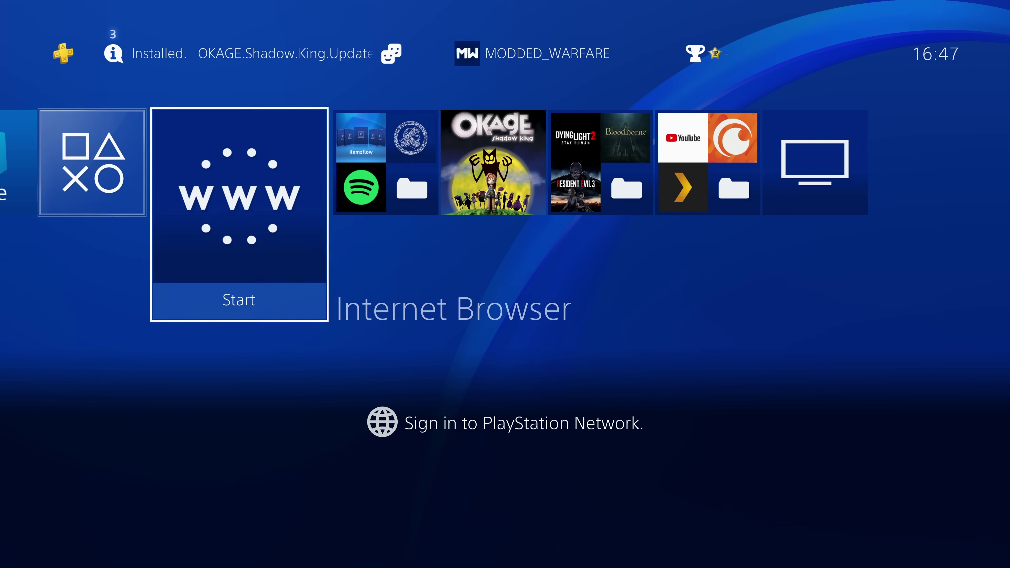
{"action": "key", "text": "Right"}
{"action": "key", "text": "Right"}
{"action": "key", "text": "Left"}
{"action": "key", "text": "Return"}
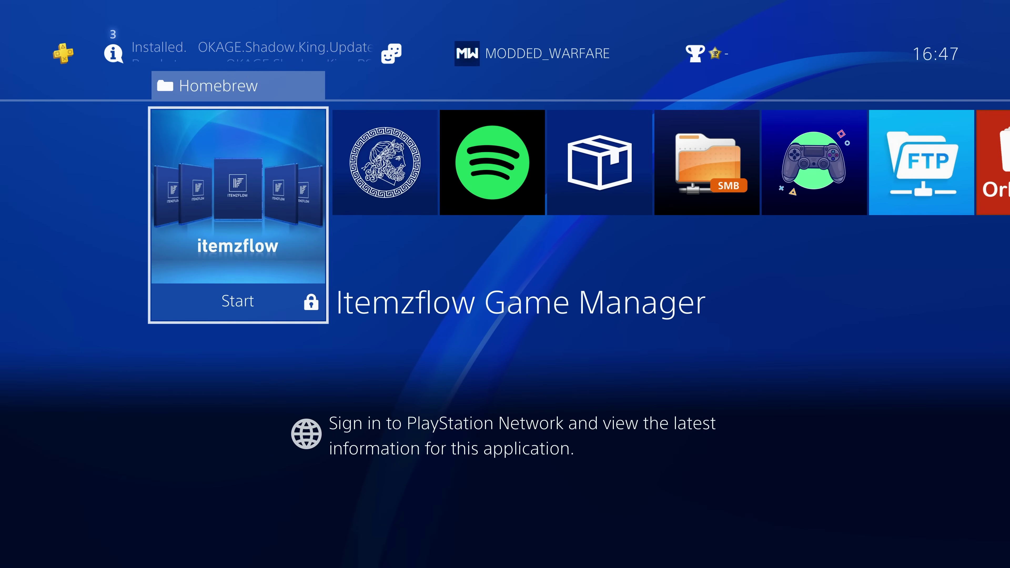
{"action": "key", "text": "Escape"}
Step: Check the function bar, then return to the home row and start the Internet Browser
{"action": "key", "text": "Left"}
{"action": "key", "text": "Up"}
{"action": "key", "text": "Left"}
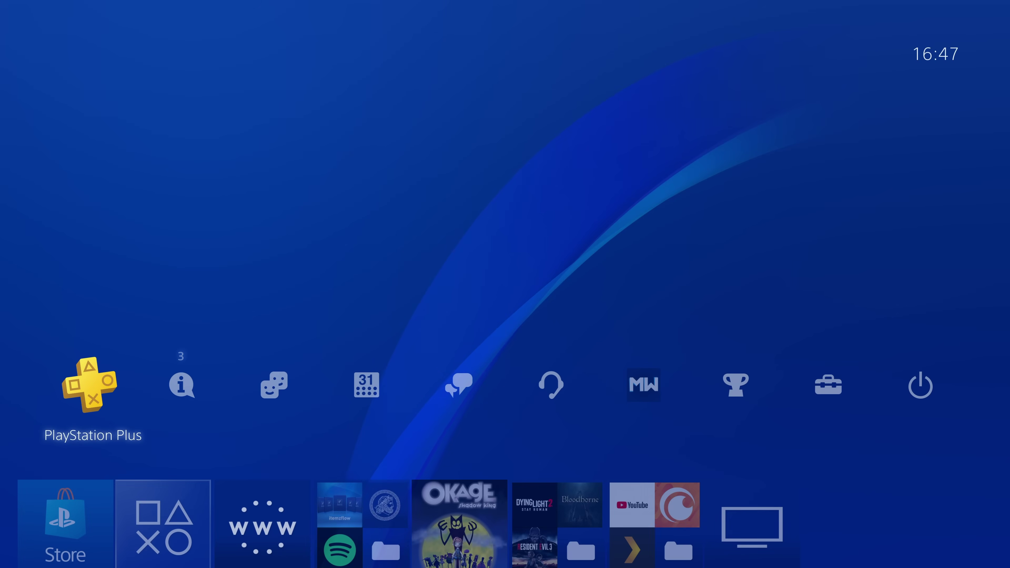
{"action": "key", "text": "Down"}
{"action": "key", "text": "Right"}
{"action": "key", "text": "Left"}
{"action": "key", "text": "Up"}
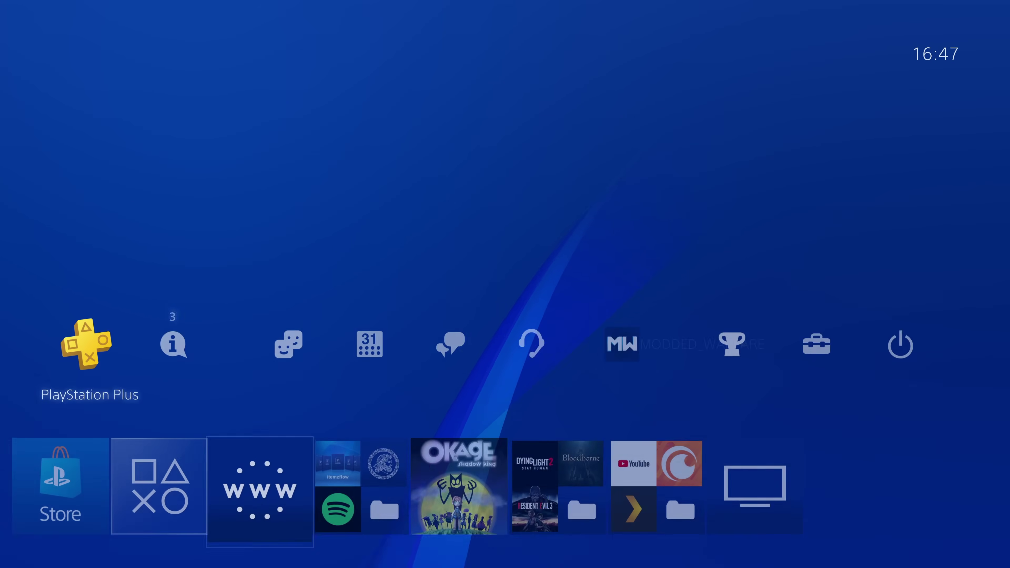
{"action": "key", "text": "Down"}
{"action": "key", "text": "Return"}
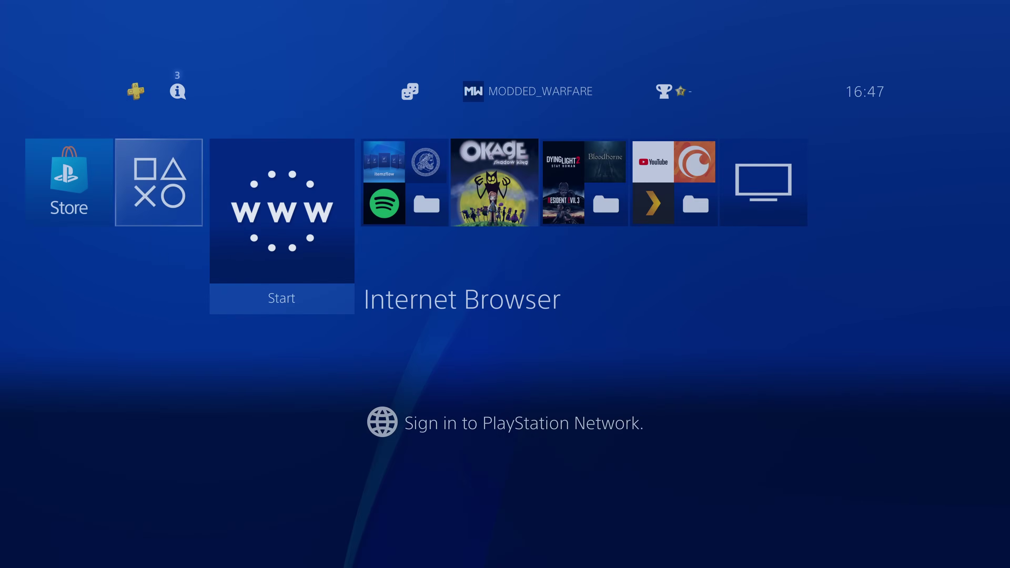
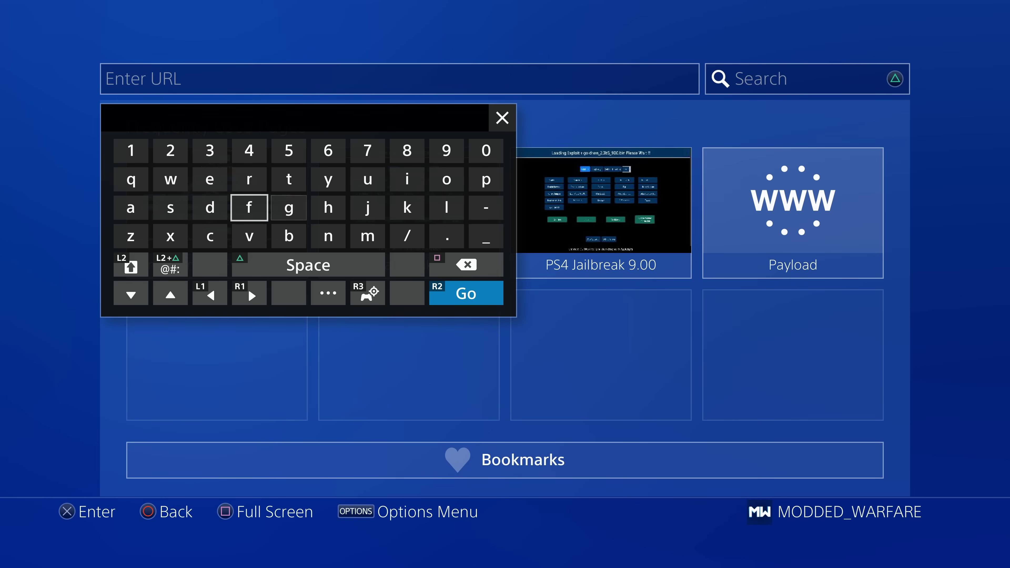
Step: Finish typing the address 192.168.1.114 in the URL field and submit it to load the page
{"action": "key", "text": "Left"}
{"action": "key", "text": "Left"}
{"action": "key", "text": "Left"}
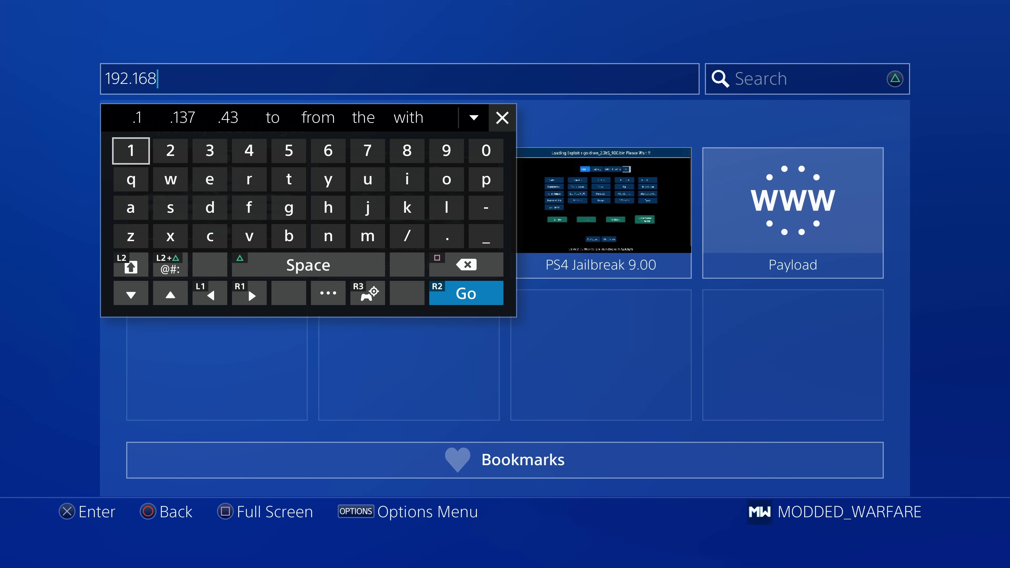
{"action": "type", "text": ".1.114"}
{"action": "key", "text": "Right"}
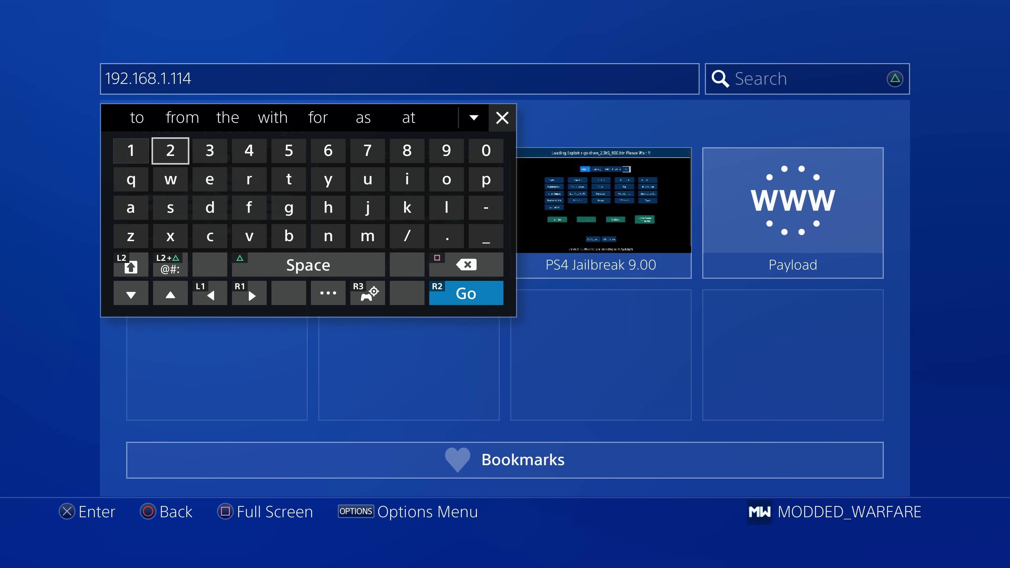
{"action": "key", "text": "Right"}
{"action": "key", "text": "Right"}
{"action": "key", "text": "Right"}
{"action": "key", "text": "Right"}
{"action": "key", "text": "Right"}
{"action": "key", "text": "Right"}
{"action": "key", "text": "Right"}
{"action": "key", "text": "Right"}
{"action": "key", "text": "Down"}
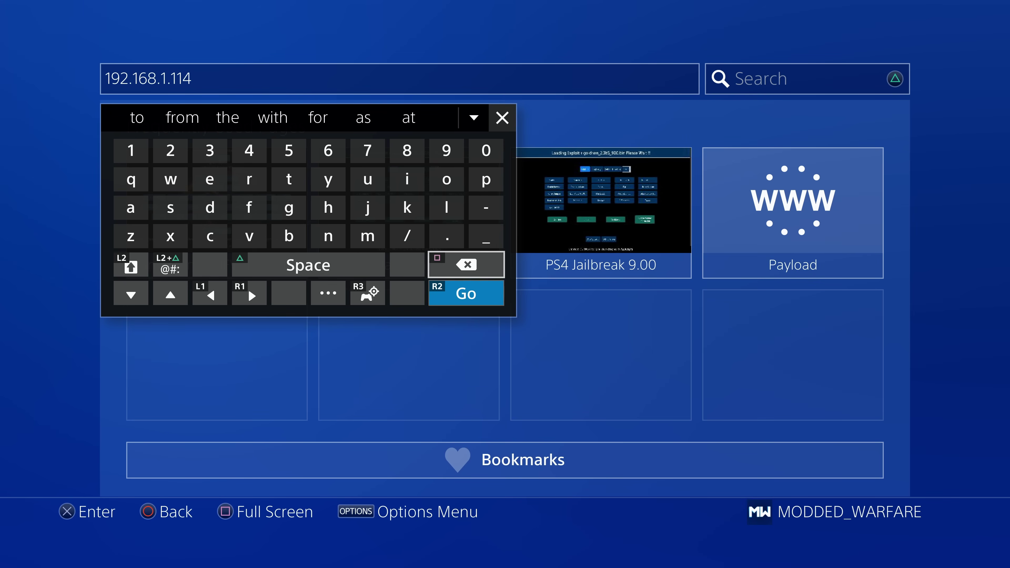
{"action": "key", "text": "Return"}
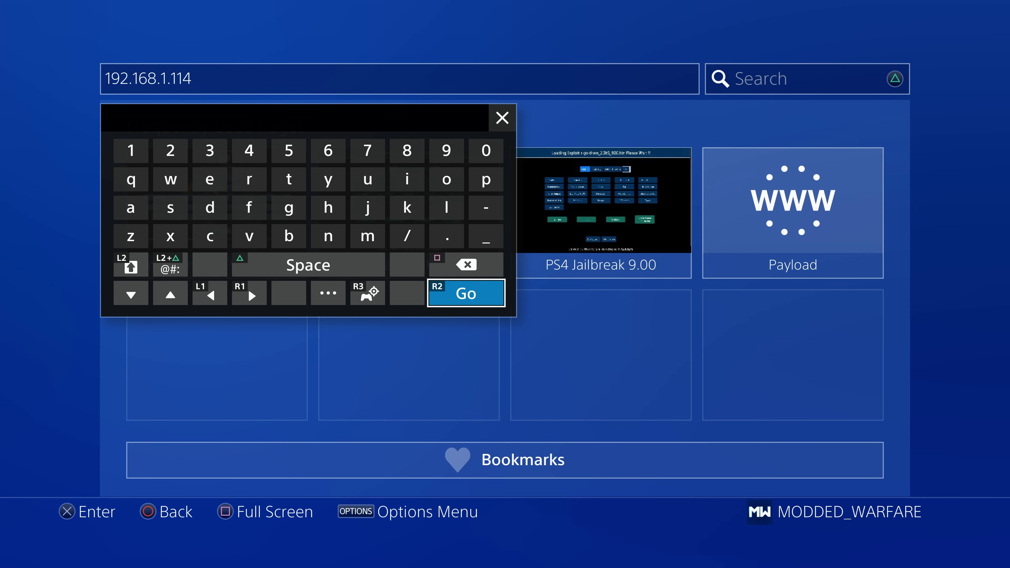
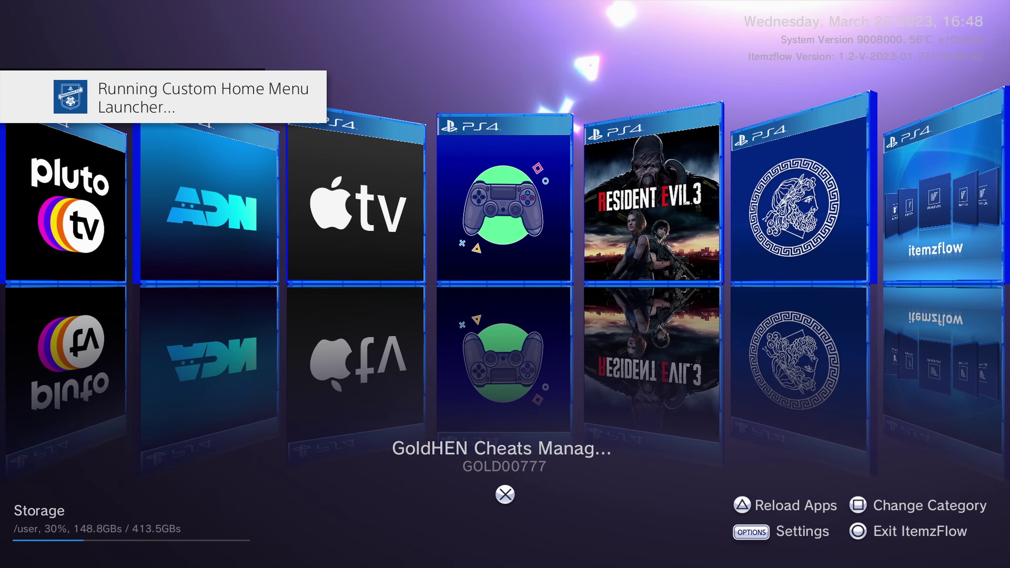
Step: Browse the app carousel to PS4-Xplorer 2.0 and open its app options
{"action": "key", "text": "Right"}
{"action": "key", "text": "Right"}
{"action": "key", "text": "Right"}
{"action": "key", "text": "Right"}
{"action": "key", "text": "Right"}
{"action": "key", "text": "Left"}
{"action": "key", "text": "Left"}
{"action": "key", "text": "Left"}
{"action": "key", "text": "Left"}
{"action": "key", "text": "Left"}
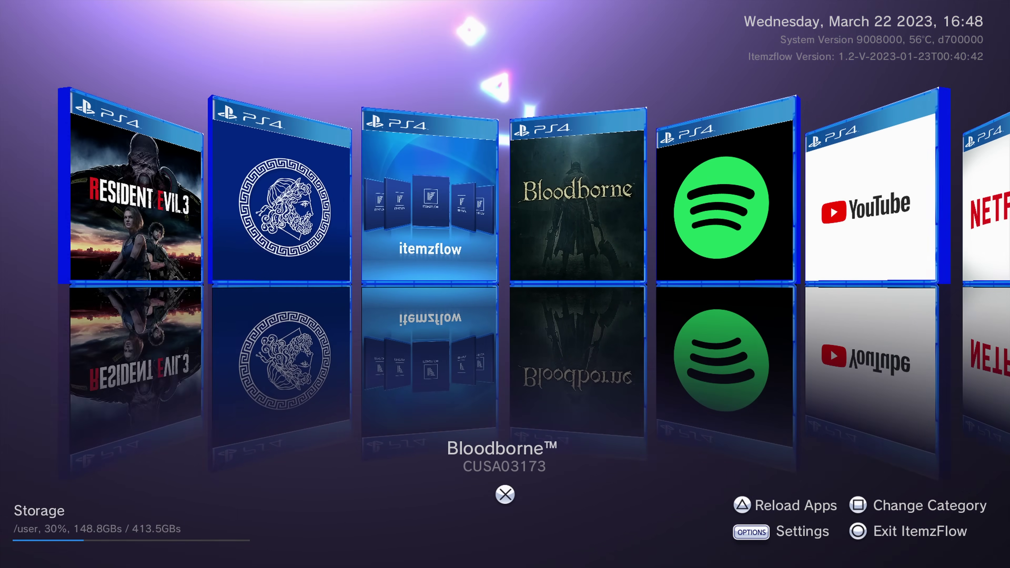
{"action": "key", "text": "Left"}
{"action": "key", "text": "Left"}
{"action": "key", "text": "Left"}
{"action": "key", "text": "Left"}
{"action": "key", "text": "Left"}
{"action": "key", "text": "Left"}
{"action": "key", "text": "Left"}
{"action": "key", "text": "Left"}
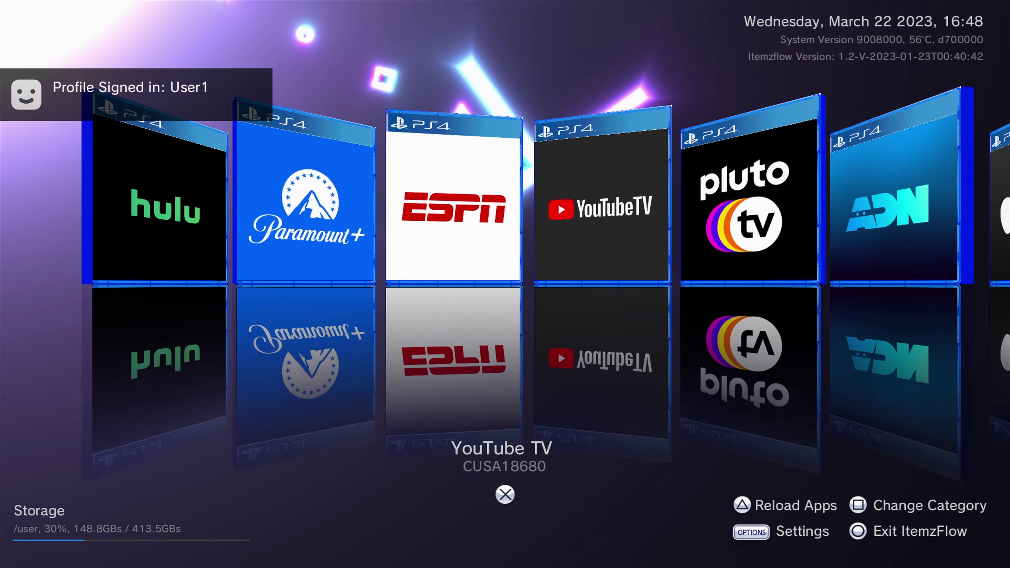
{"action": "key", "text": "Left"}
{"action": "key", "text": "Left"}
{"action": "key", "text": "Left"}
{"action": "key", "text": "Left"}
{"action": "key", "text": "Left"}
{"action": "key", "text": "Left"}
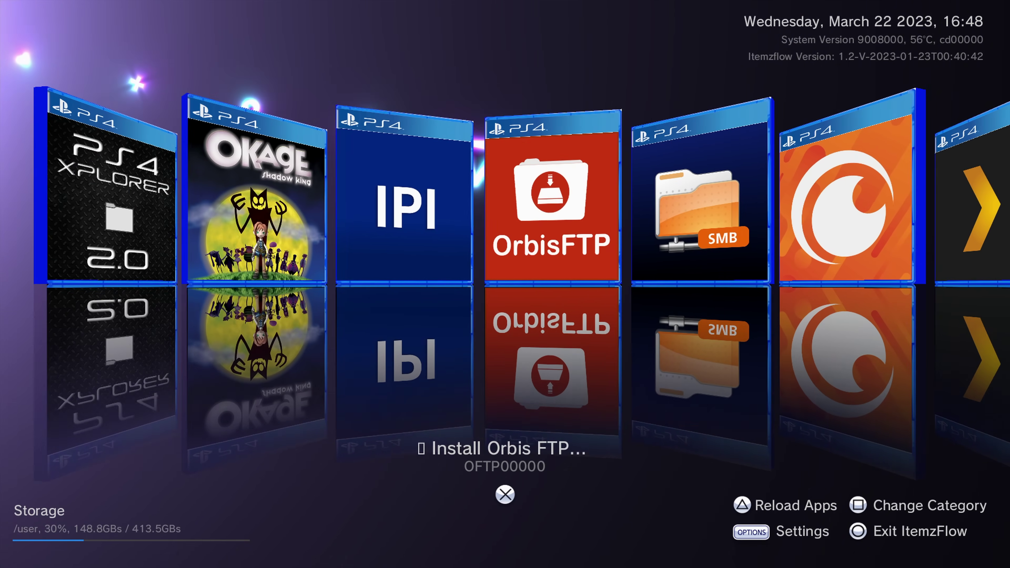
{"action": "key", "text": "Left"}
{"action": "key", "text": "Return"}
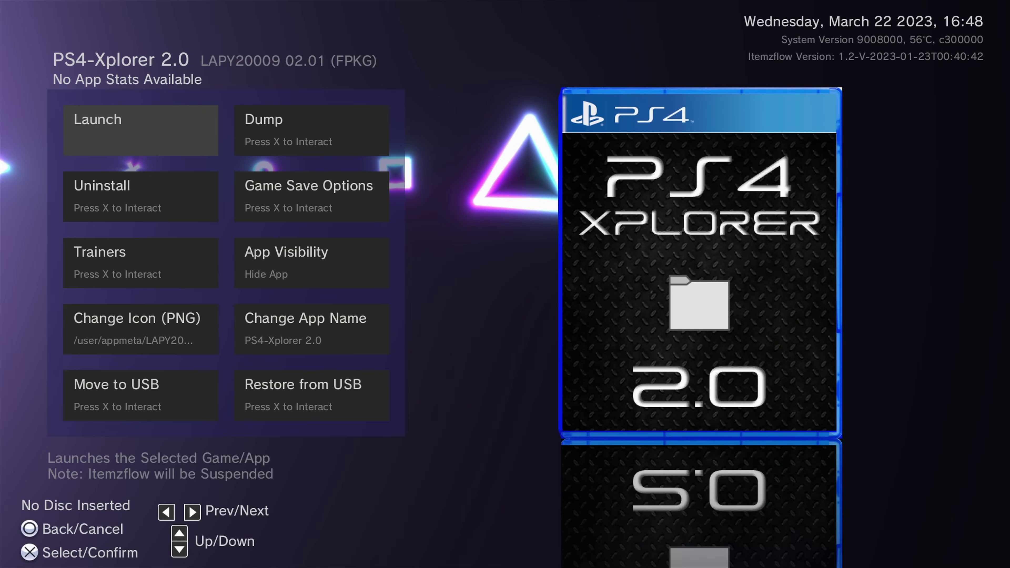
Step: Look through PS4-Xplorer 2.0's options as far as Game Save Options
{"action": "key", "text": "Down"}
{"action": "key", "text": "Down"}
{"action": "key", "text": "Right"}
{"action": "key", "text": "Up"}
{"action": "key", "text": "Up"}
{"action": "key", "text": "Down"}
{"action": "key", "text": "Down"}
{"action": "key", "text": "Up"}
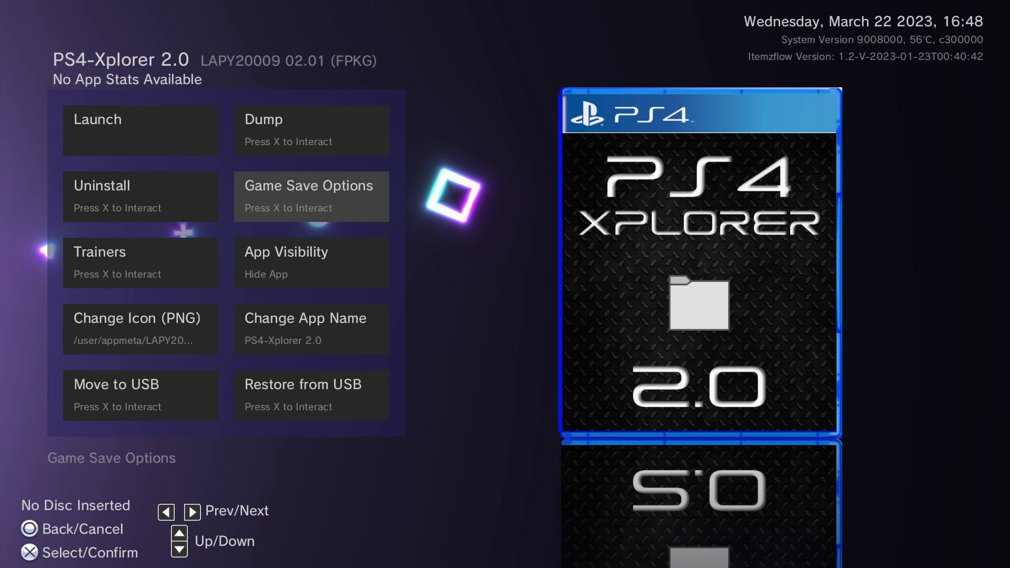
{"action": "key", "text": "Down"}
{"action": "key", "text": "Up"}
Step: Scroll PS4-Xplorer 2.0's options down to Change App Name, then close the menu
{"action": "key", "text": "Left"}
{"action": "key", "text": "Right"}
{"action": "key", "text": "Down"}
{"action": "key", "text": "Down"}
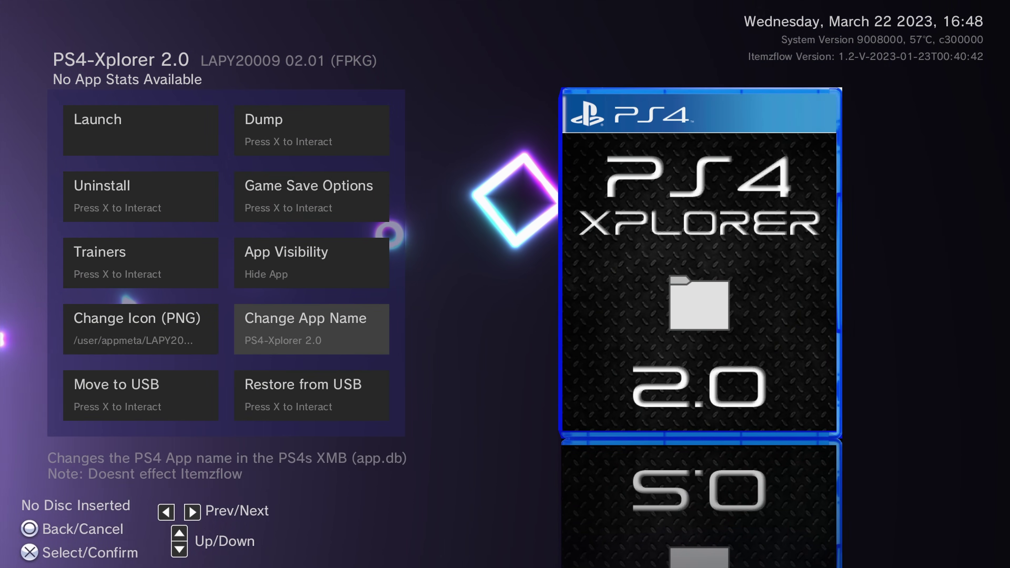
{"action": "key", "text": "Left"}
{"action": "key", "text": "Down"}
{"action": "key", "text": "Right"}
{"action": "key", "text": "Up"}
{"action": "key", "text": "Up"}
{"action": "key", "text": "Up"}
{"action": "key", "text": "Left"}
{"action": "key", "text": "Escape"}
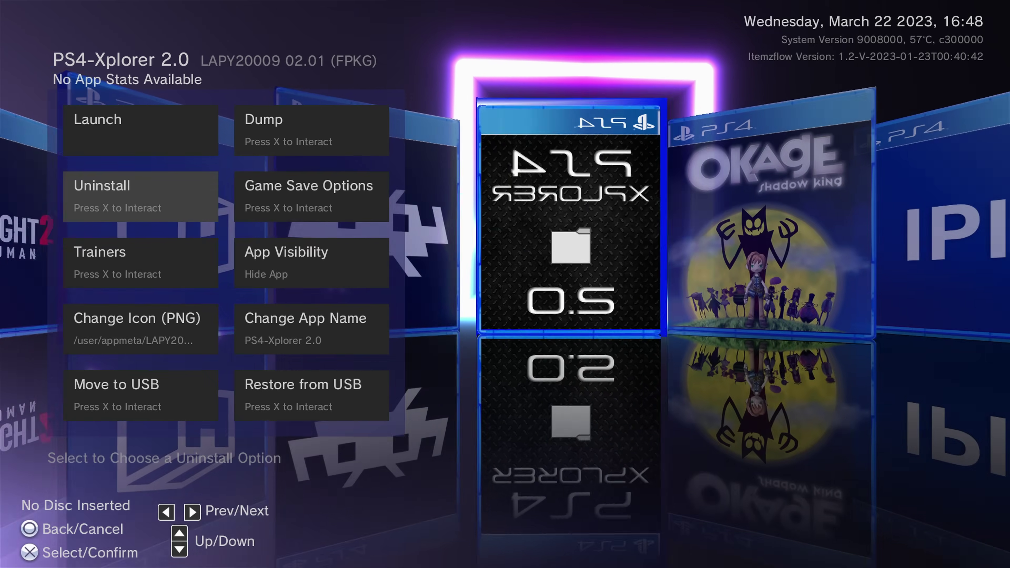
Step: Browse past the RetroArch cores installer and Itemzflow Game Manager to GoldHEN Cheats Manager
{"action": "key", "text": "Left"}
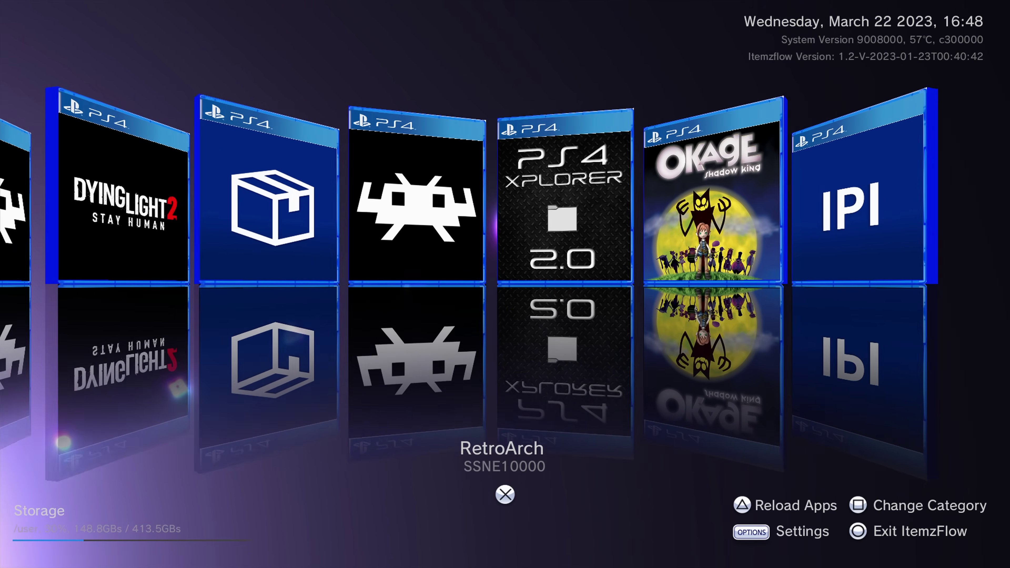
{"action": "key", "text": "Right"}
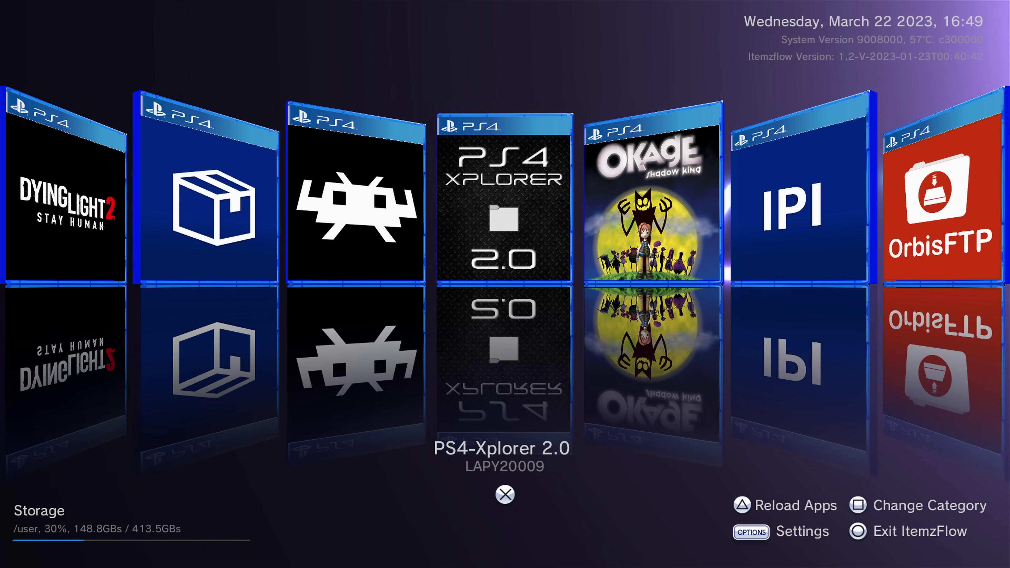
{"action": "key", "text": "Left"}
{"action": "key", "text": "Left"}
{"action": "key", "text": "Left"}
{"action": "key", "text": "Left"}
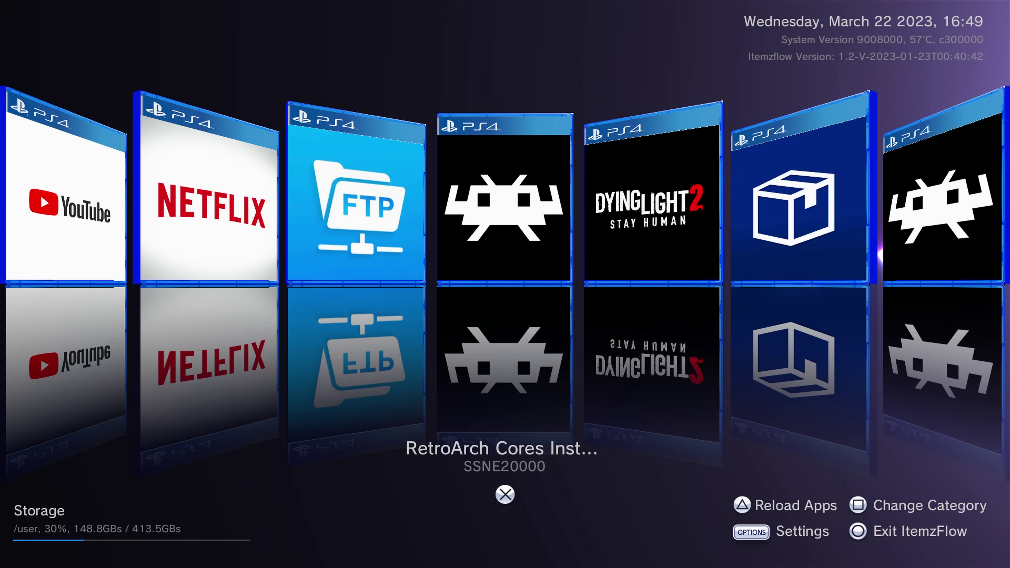
{"action": "key", "text": "Left"}
{"action": "key", "text": "Left"}
{"action": "key", "text": "Left"}
{"action": "key", "text": "Left"}
{"action": "key", "text": "Left"}
{"action": "key", "text": "Left"}
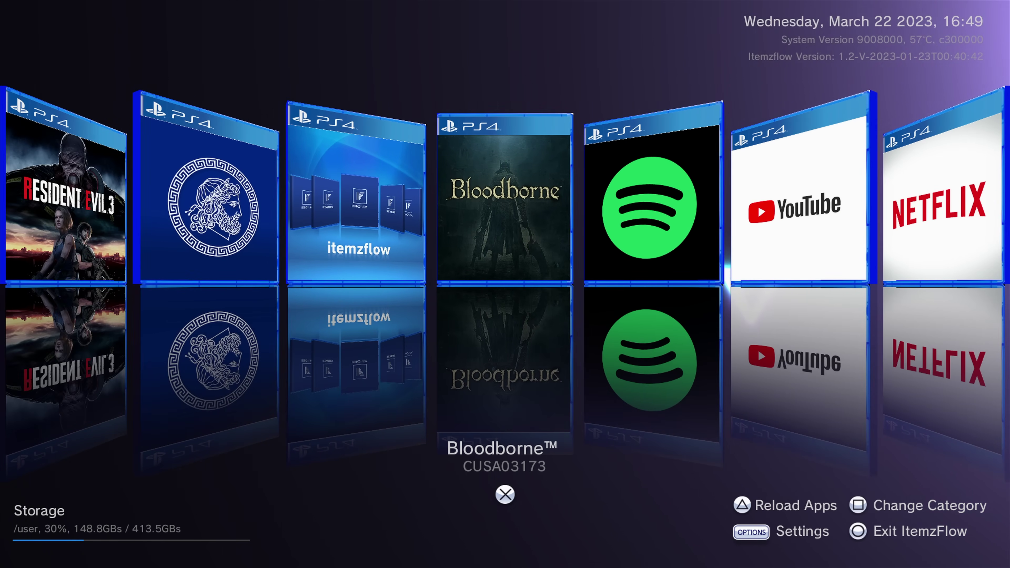
{"action": "key", "text": "Left"}
{"action": "key", "text": "Left"}
{"action": "key", "text": "Left"}
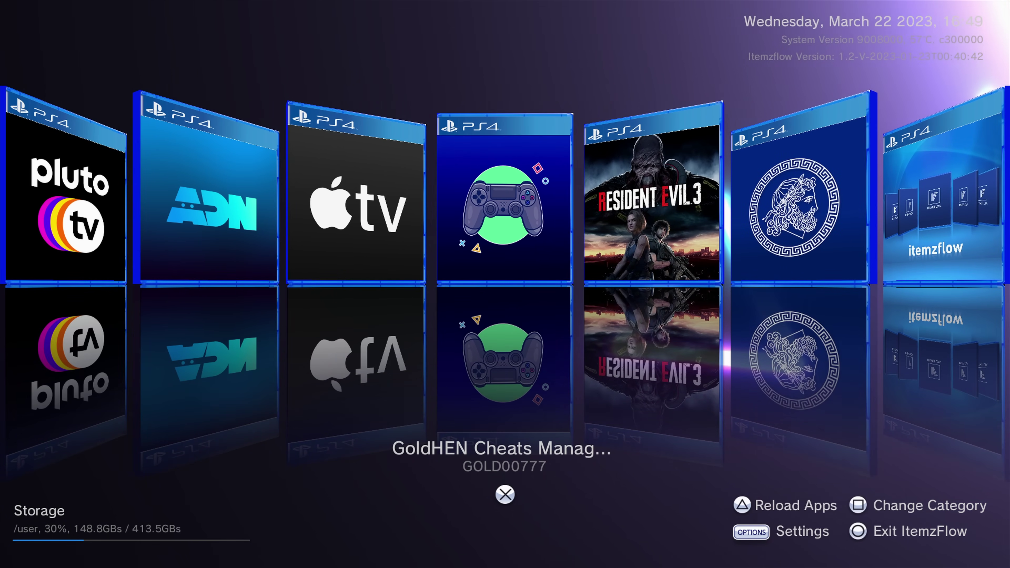
Step: Open Itemzflow Settings, check the default dashboard setting, and close it
{"action": "key", "text": "Escape"}
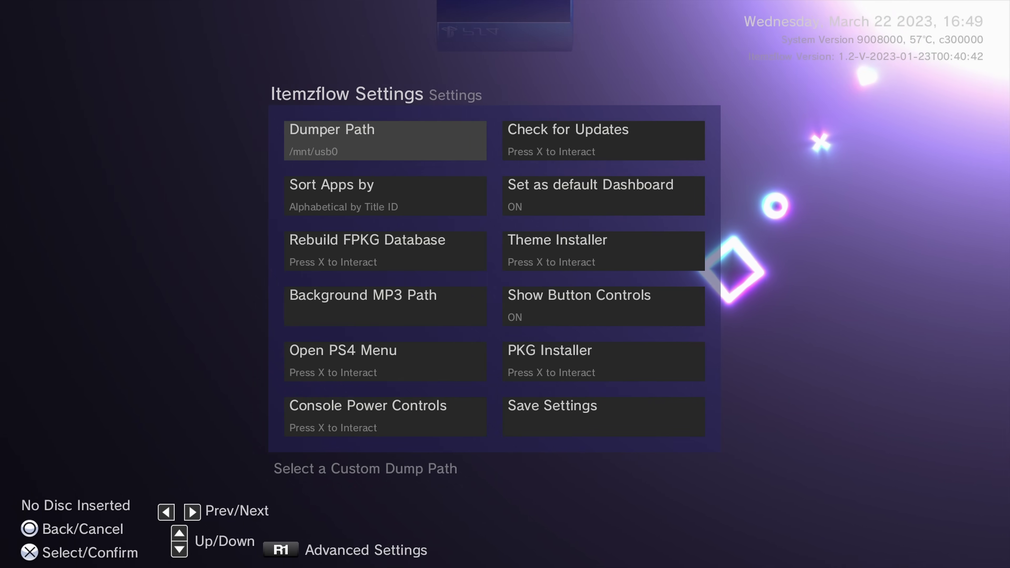
{"action": "key", "text": "Right"}
{"action": "key", "text": "Down"}
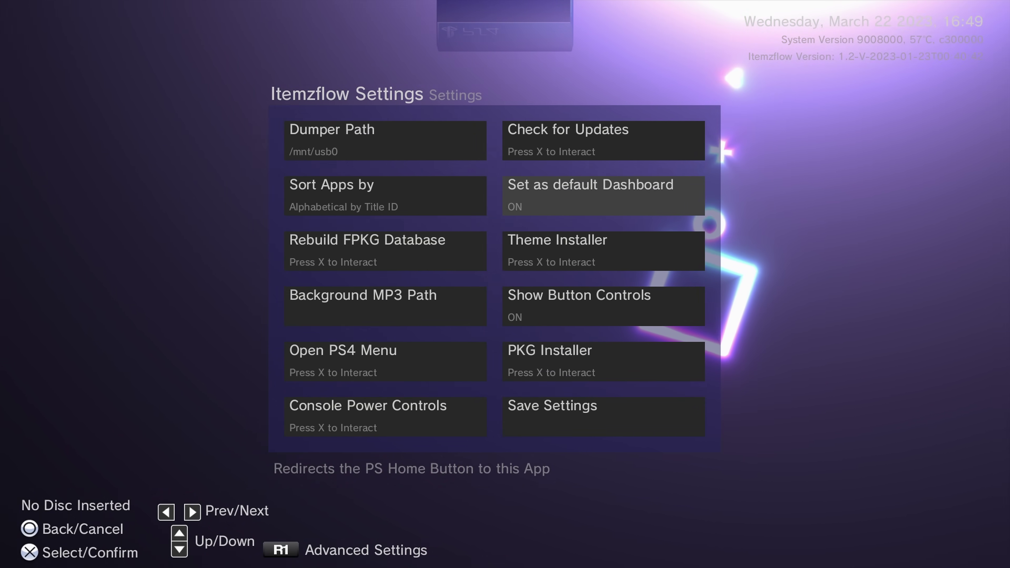
{"action": "key", "text": "Escape"}
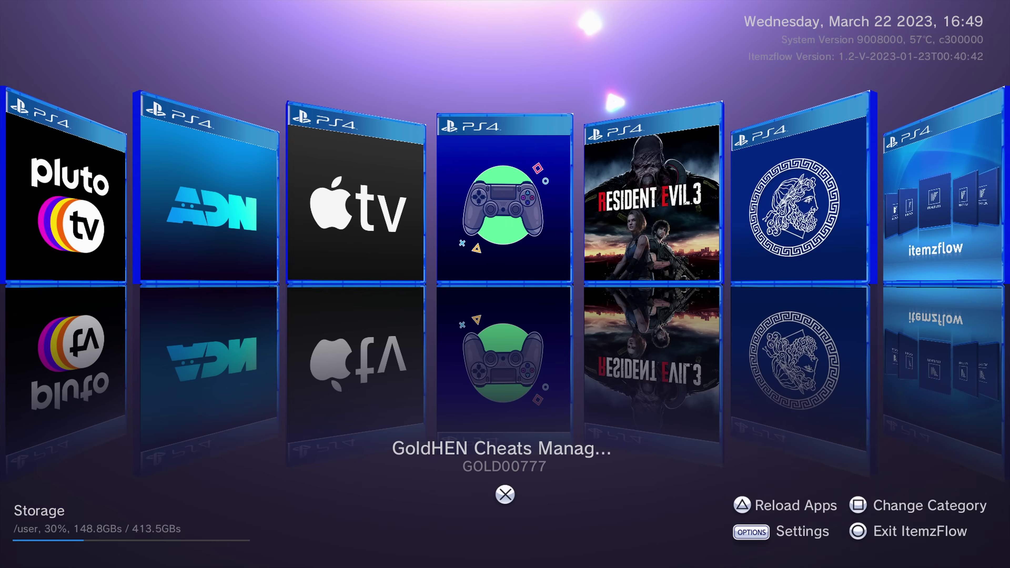
Step: Launch GoldHEN Cheats Manager from its app options, answering Yes to close the open game
{"action": "key", "text": "Left"}
{"action": "key", "text": "Left"}
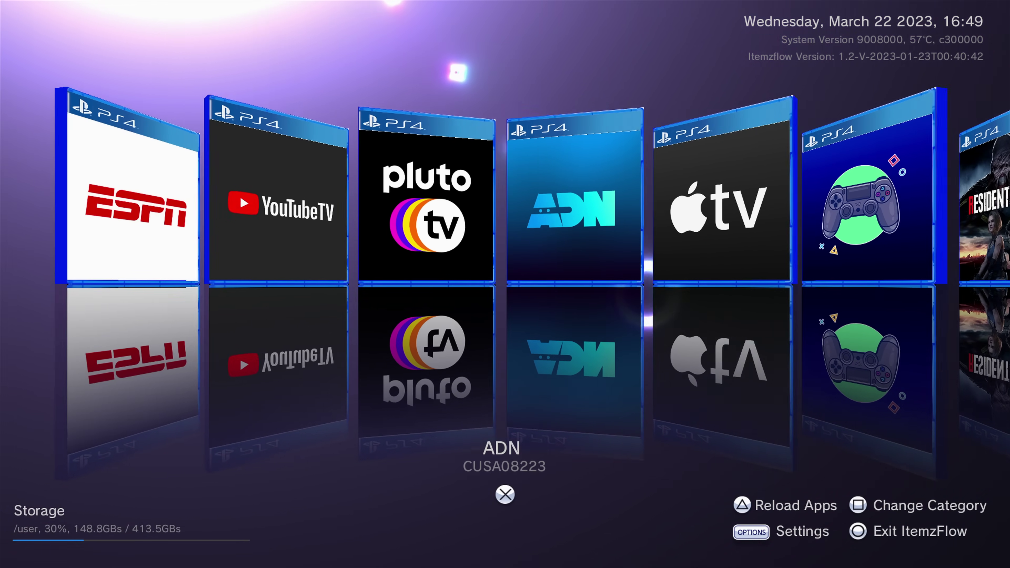
{"action": "key", "text": "Left"}
{"action": "key", "text": "Left"}
{"action": "key", "text": "Left"}
{"action": "key", "text": "Left"}
{"action": "key", "text": "Left"}
{"action": "key", "text": "Left"}
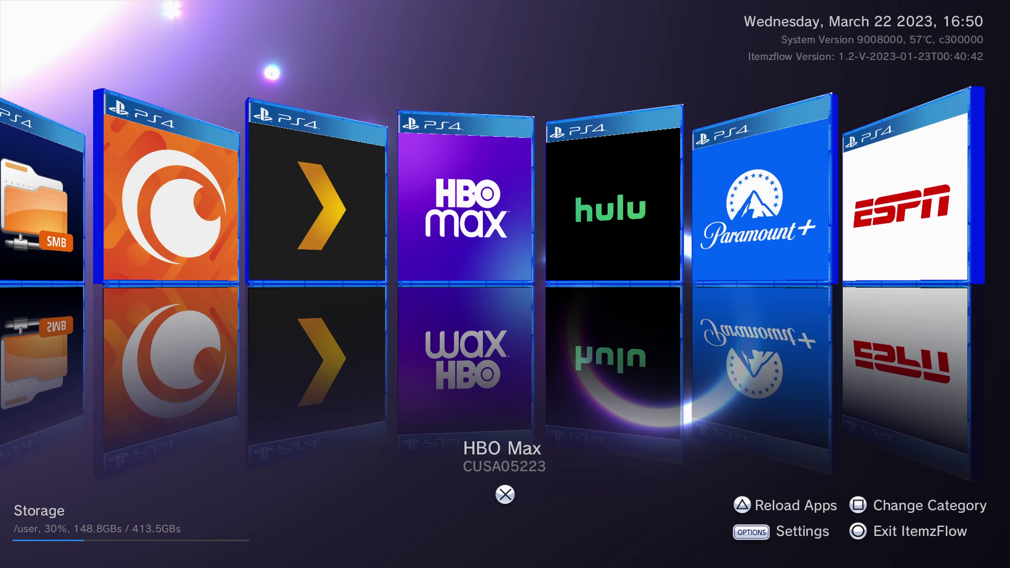
{"action": "key", "text": "Right"}
{"action": "key", "text": "Right"}
{"action": "key", "text": "Right"}
{"action": "key", "text": "Right"}
{"action": "key", "text": "Right"}
{"action": "key", "text": "Right"}
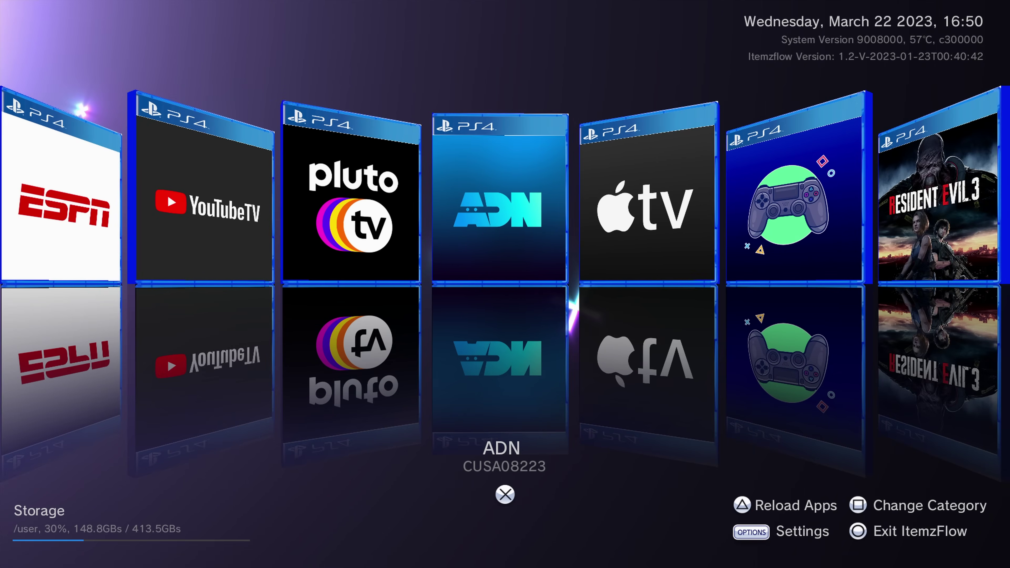
{"action": "key", "text": "Right"}
{"action": "key", "text": "Right"}
{"action": "key", "text": "Return"}
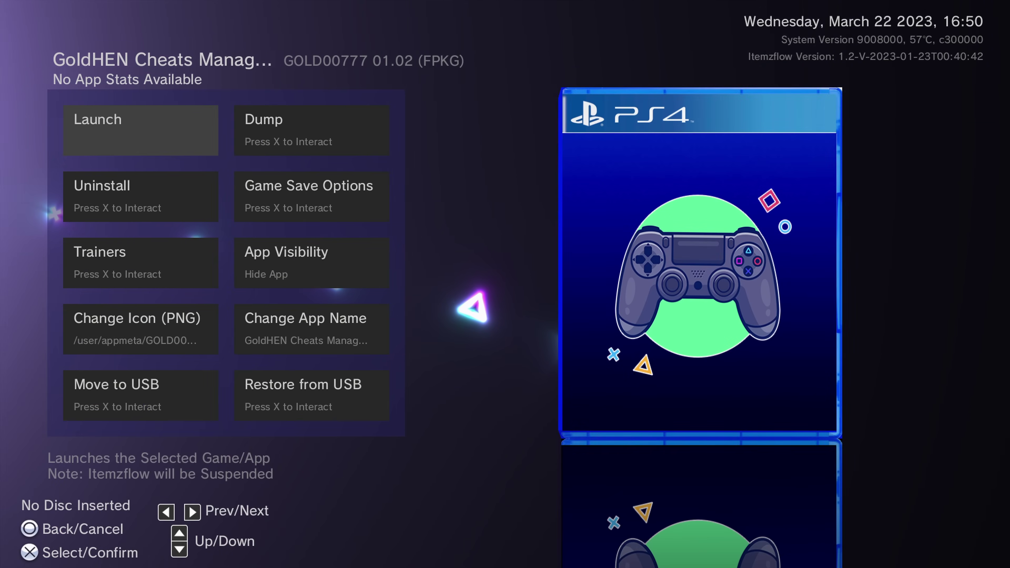
{"action": "key", "text": "Return"}
{"action": "key", "text": "Left"}
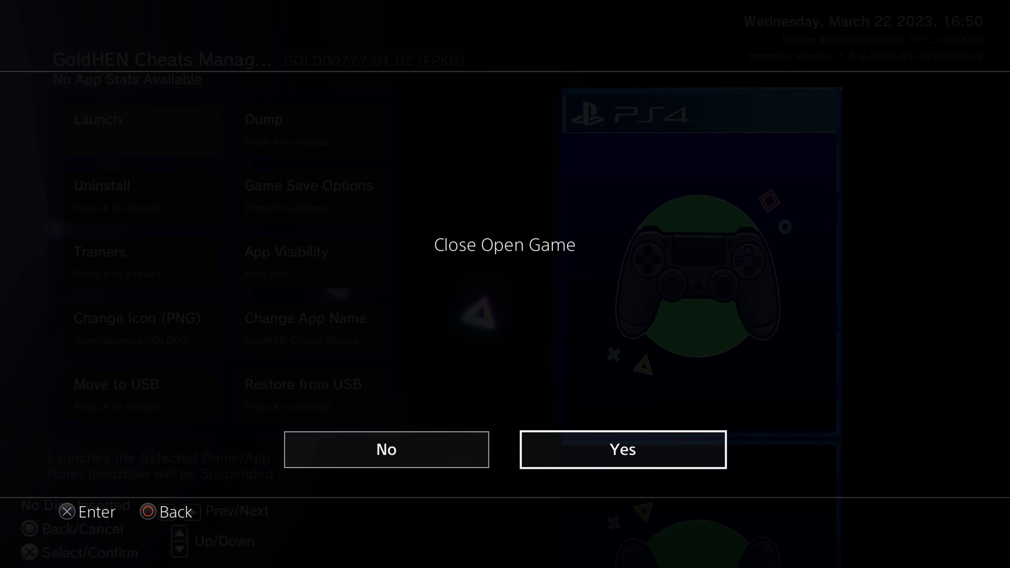
{"action": "key", "text": "Return"}
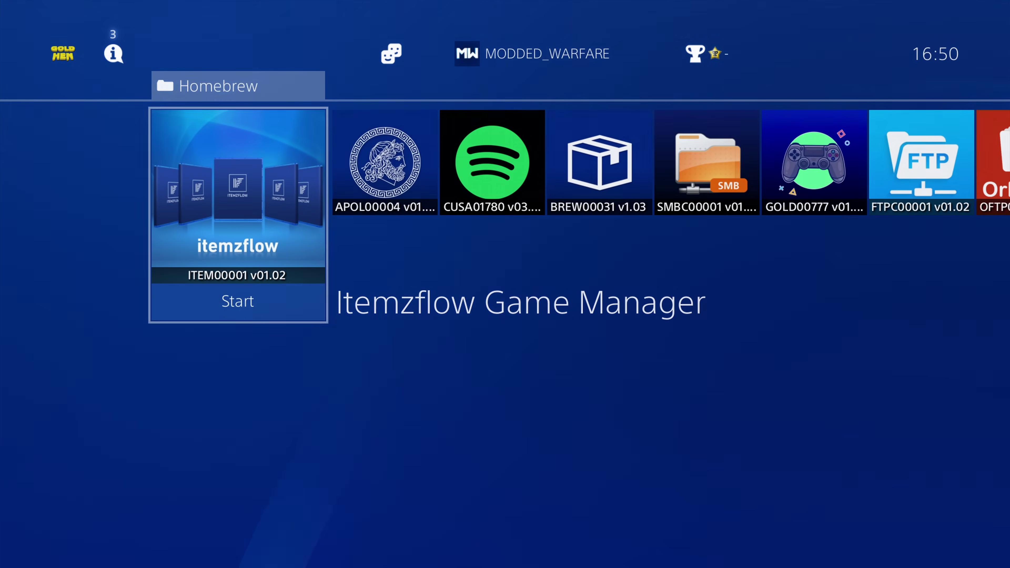
Step: Relaunch Itemzflow, centre the Itemzflow Game Manager tile, then exit to the PS4 home screen
{"action": "key", "text": "Right"}
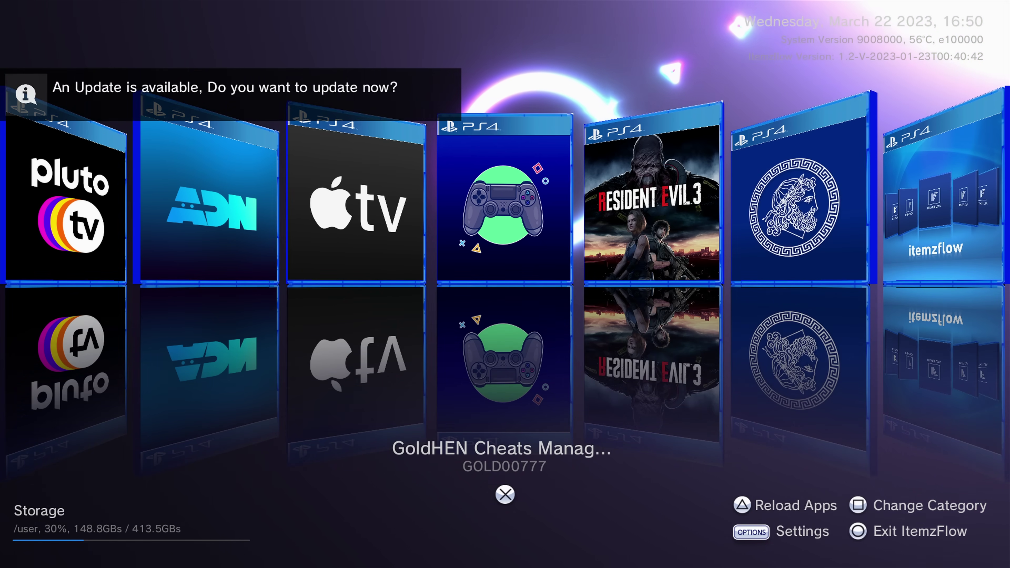
{"action": "key", "text": "Left"}
{"action": "key", "text": "Left"}
{"action": "key", "text": "Left"}
{"action": "key", "text": "Left"}
{"action": "key", "text": "Left"}
{"action": "key", "text": "Right"}
{"action": "key", "text": "Right"}
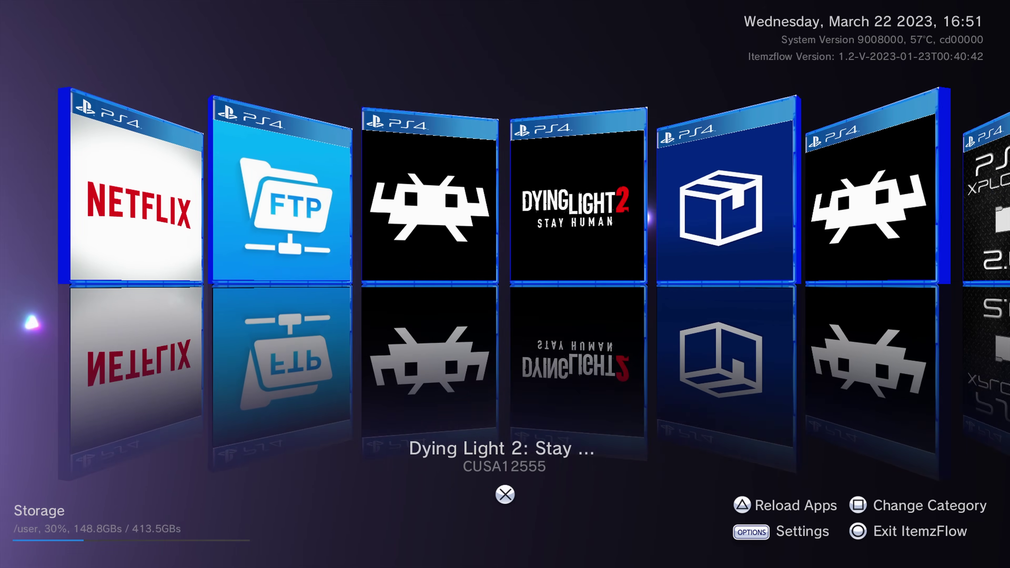
{"action": "key", "text": "Left"}
{"action": "key", "text": "Left"}
{"action": "key", "text": "Left"}
{"action": "key", "text": "Left"}
{"action": "key", "text": "Left"}
{"action": "key", "text": "Left"}
{"action": "key", "text": "Left"}
{"action": "key", "text": "Left"}
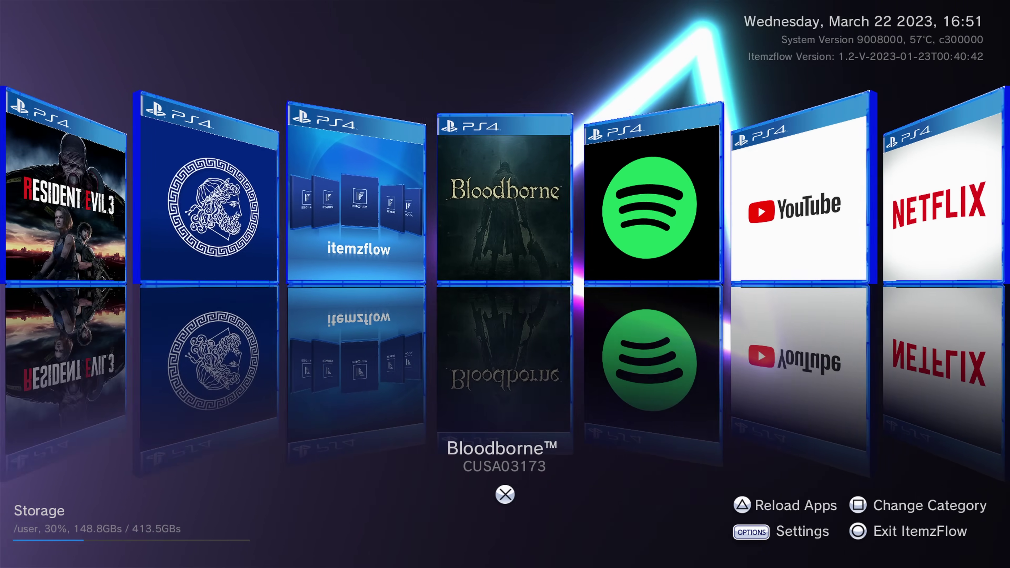
{"action": "key", "text": "Right"}
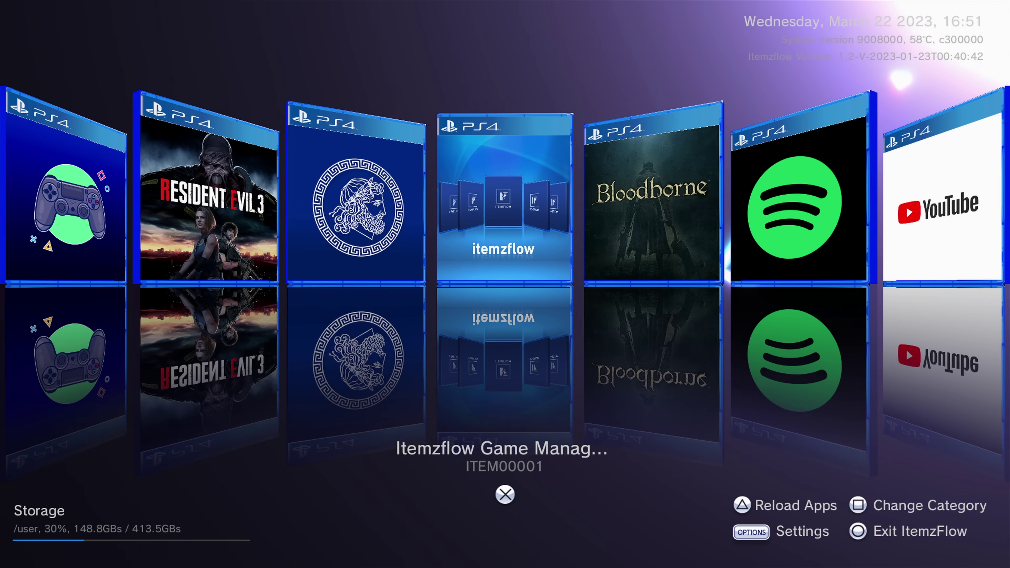
{"action": "key", "text": "Escape"}
{"action": "key", "text": "Escape"}
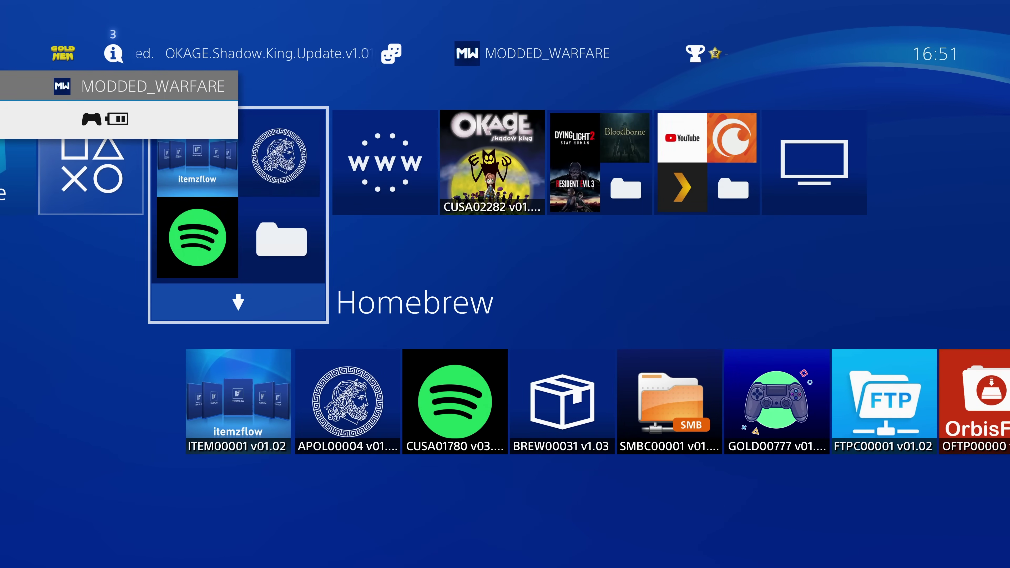
{"action": "key", "text": "Right"}
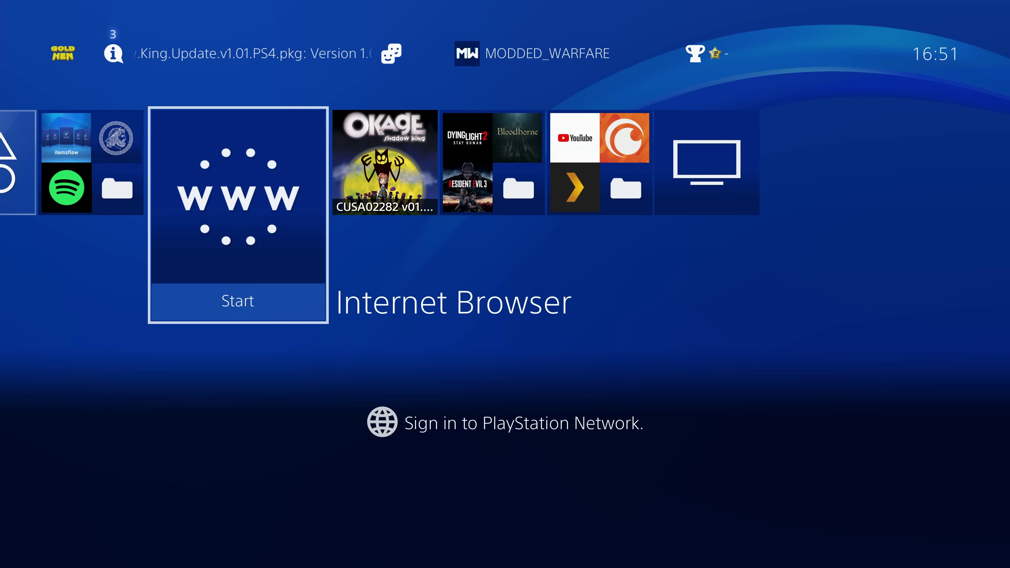
{"action": "key", "text": "Up"}
{"action": "key", "text": "Right"}
{"action": "key", "text": "Left"}
{"action": "key", "text": "Right"}
{"action": "key", "text": "Right"}
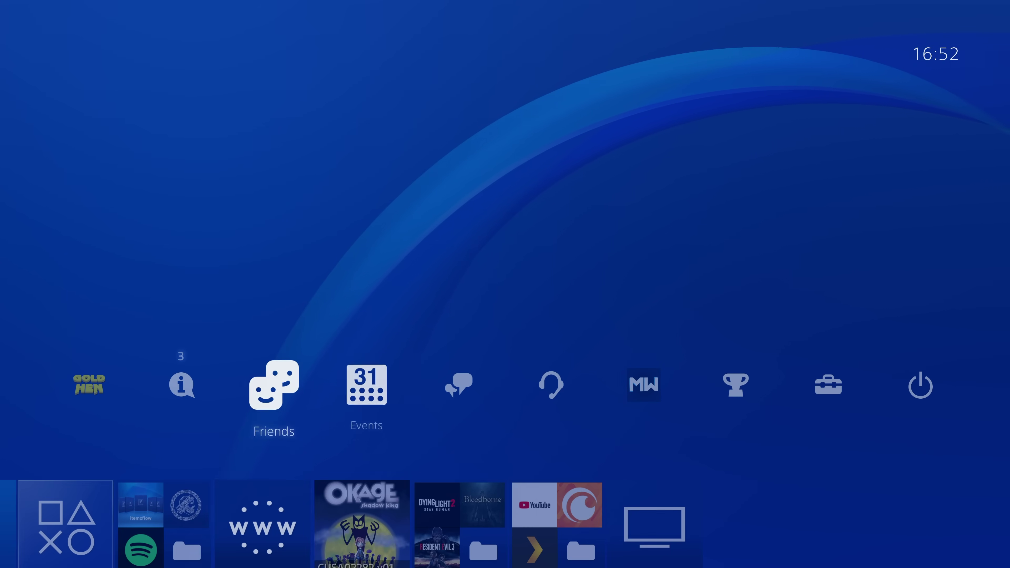
{"action": "key", "text": "Right"}
{"action": "key", "text": "Left"}
{"action": "key", "text": "Left"}
{"action": "key", "text": "Left"}
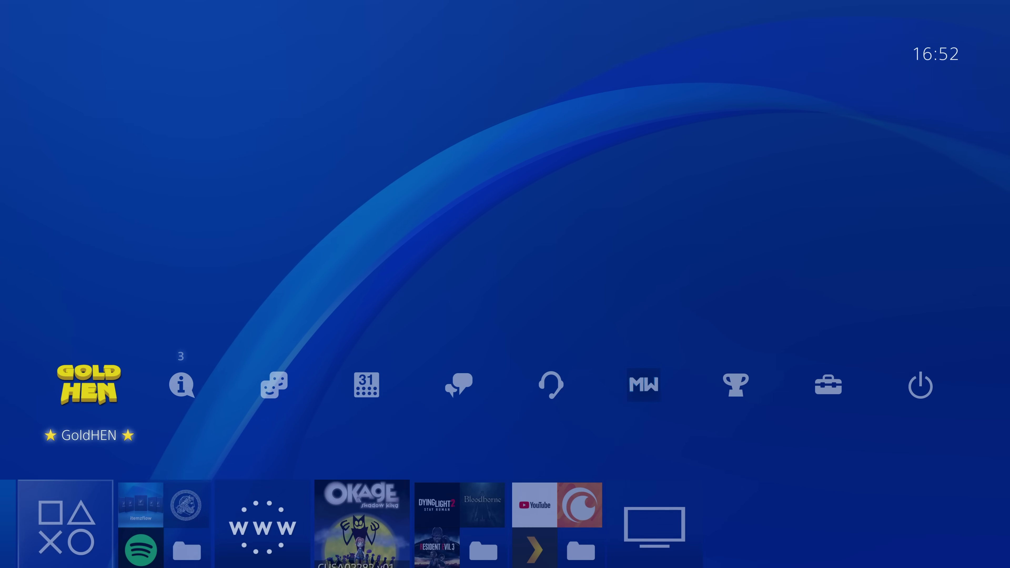
{"action": "key", "text": "Return"}
{"action": "key", "text": "Down"}
{"action": "key", "text": "Down"}
{"action": "key", "text": "Down"}
{"action": "key", "text": "Down"}
{"action": "key", "text": "Down"}
{"action": "key", "text": "Down"}
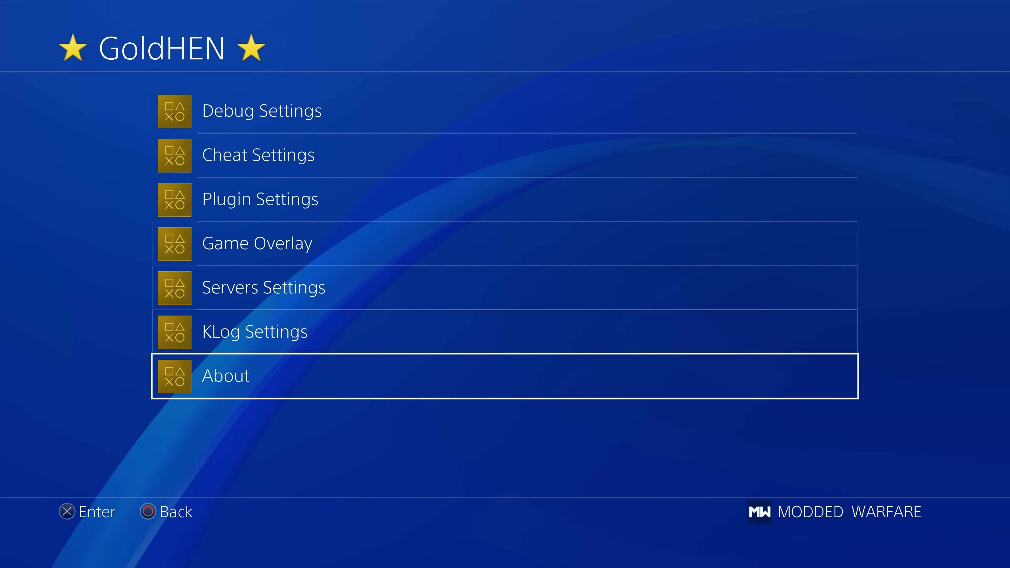
{"action": "key", "text": "Up"}
{"action": "key", "text": "Up"}
{"action": "key", "text": "Up"}
{"action": "key", "text": "Up"}
{"action": "key", "text": "Up"}
{"action": "key", "text": "Up"}
{"action": "key", "text": "Down"}
{"action": "key", "text": "Down"}
{"action": "key", "text": "Down"}
{"action": "key", "text": "Down"}
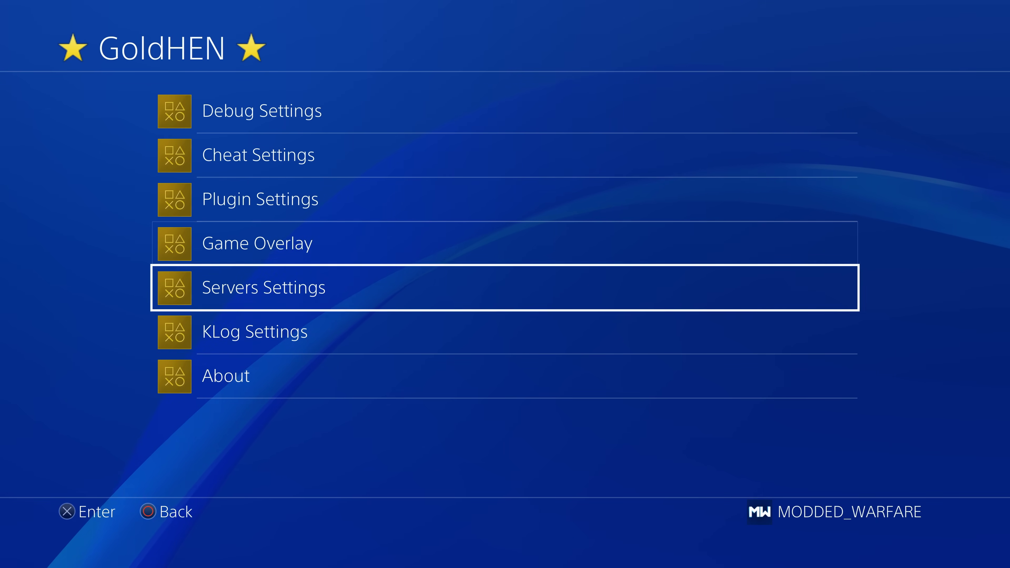
{"action": "key", "text": "Up"}
{"action": "key", "text": "Up"}
{"action": "key", "text": "Up"}
{"action": "key", "text": "Up"}
{"action": "key", "text": "Down"}
{"action": "key", "text": "Down"}
{"action": "key", "text": "Up"}
{"action": "key", "text": "Down"}
{"action": "key", "text": "Down"}
{"action": "key", "text": "Up"}
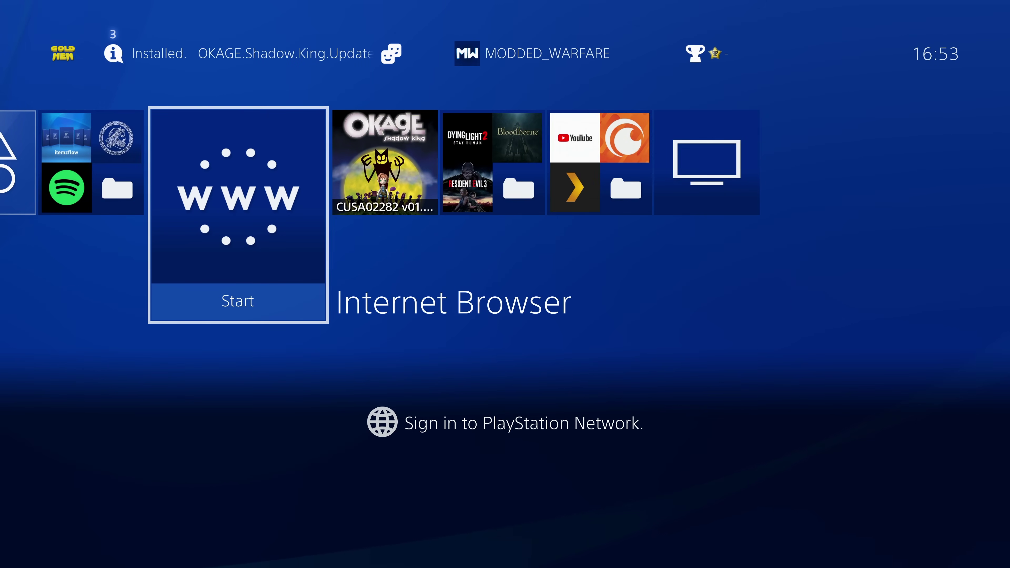
Step: Glance at the Homebrew folder, then return to the Internet Browser and start it
{"action": "key", "text": "Left"}
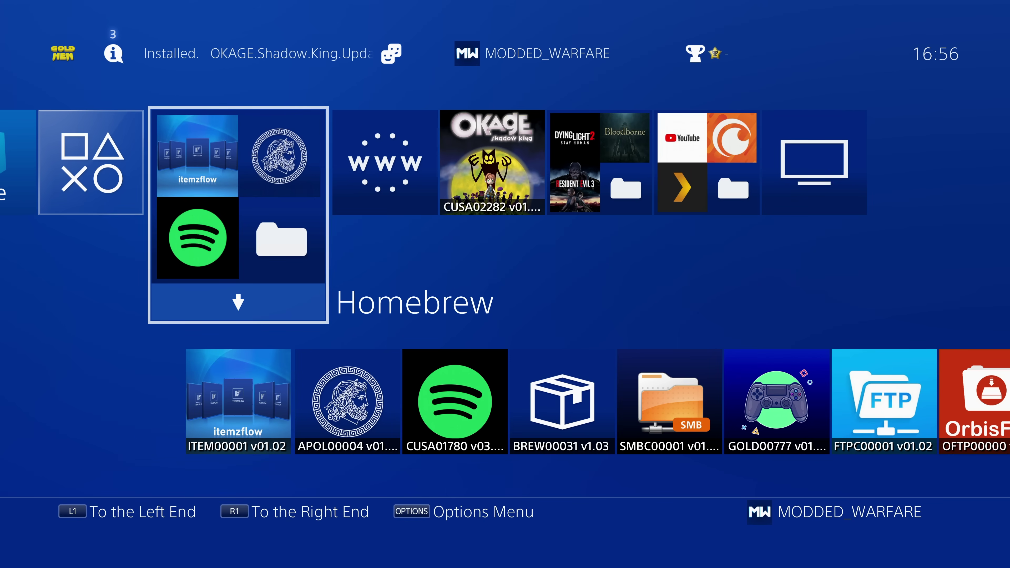
{"action": "key", "text": "Right"}
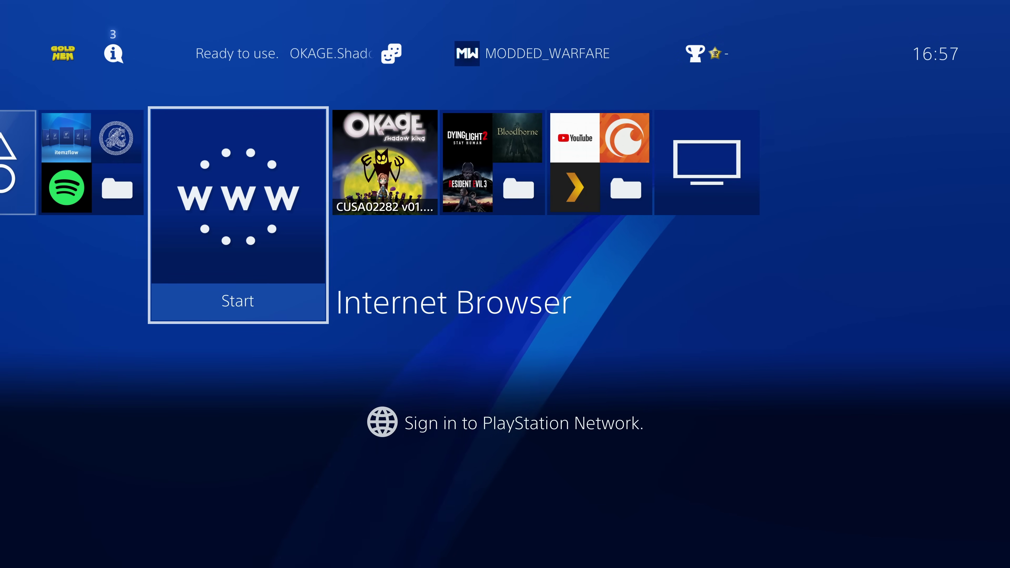
{"action": "key", "text": "Return"}
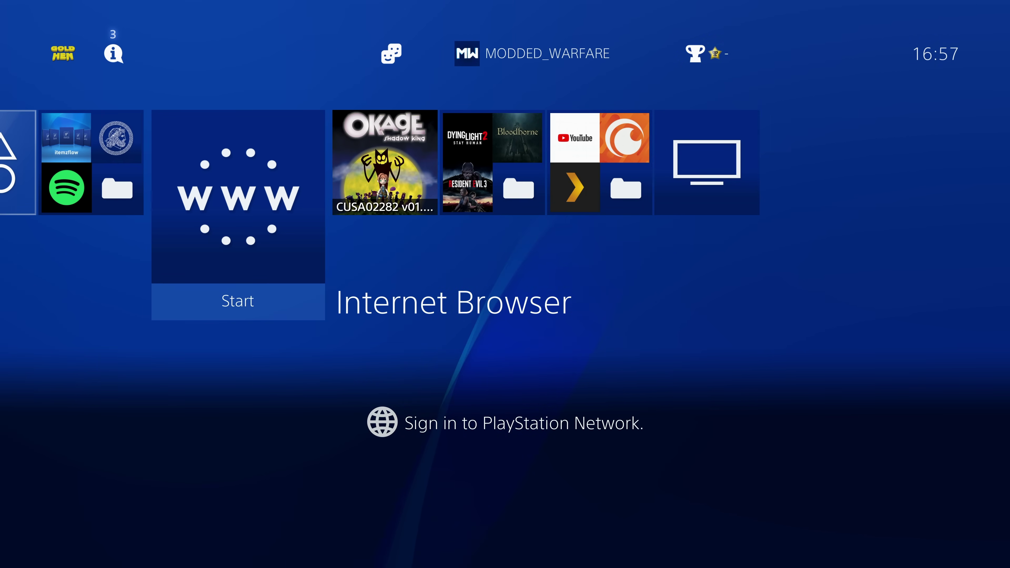
Step: Type 'pk' into the browser's URL field and pick the pkg-zone suggestion
{"action": "key", "text": "Up"}
{"action": "key", "text": "Return"}
{"action": "key", "text": "Left"}
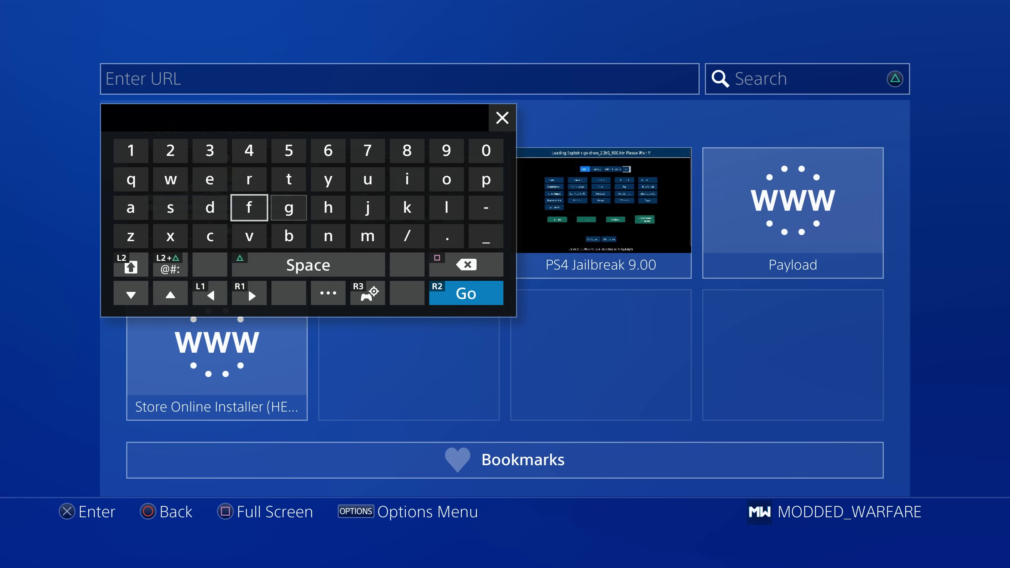
{"action": "type", "text": "pk"}
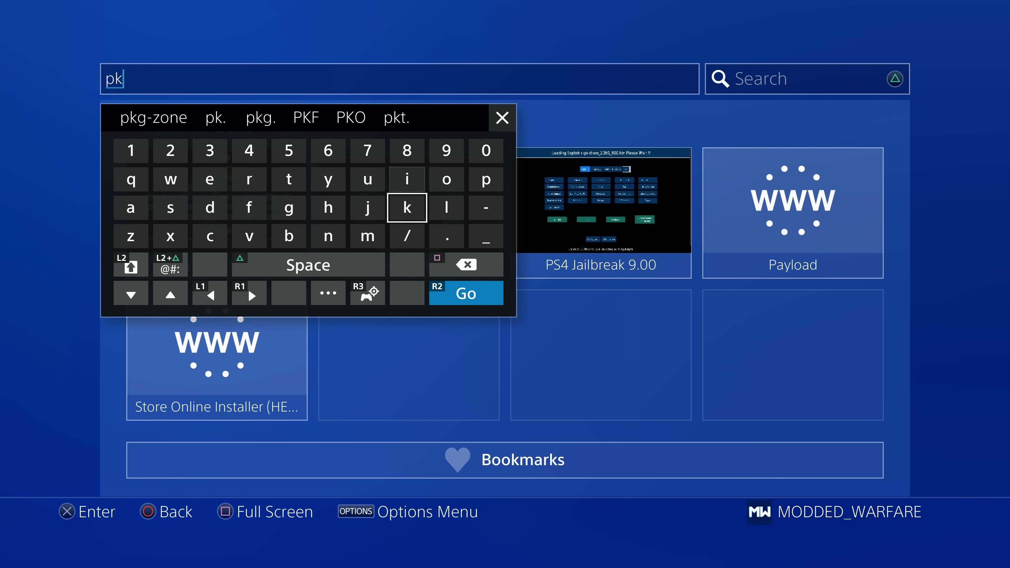
{"action": "key", "text": "Up"}
{"action": "key", "text": "Return"}
{"action": "key", "text": "Down"}
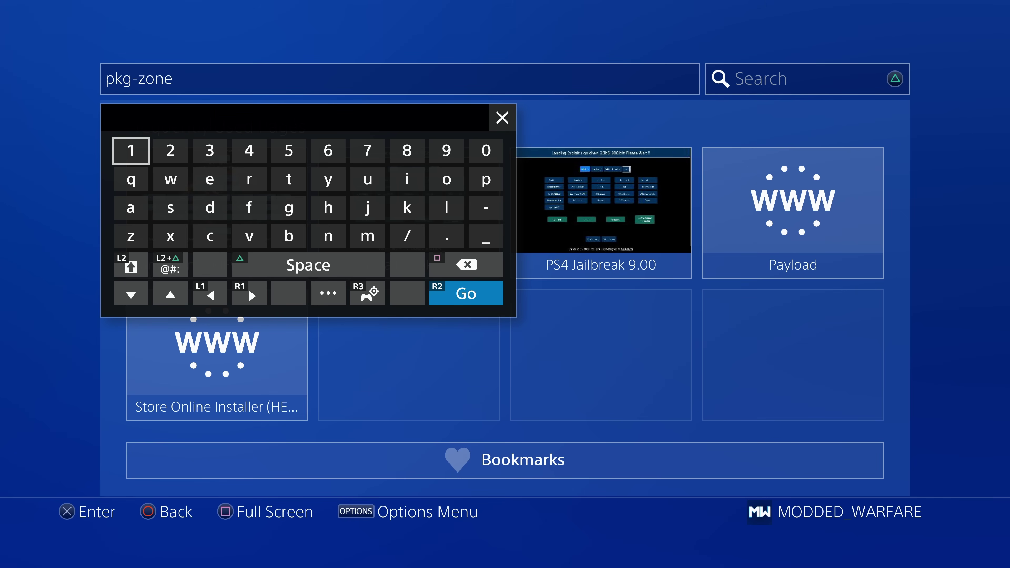
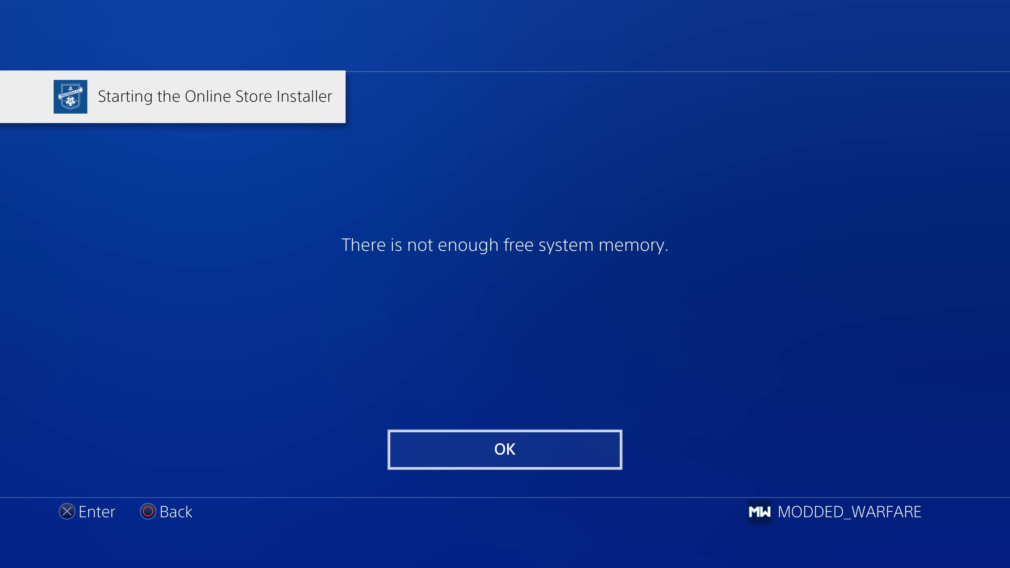
Step: Dismiss the not-enough-memory error and close Itemzflow Game Manager back to the home row
{"action": "key", "text": "Return"}
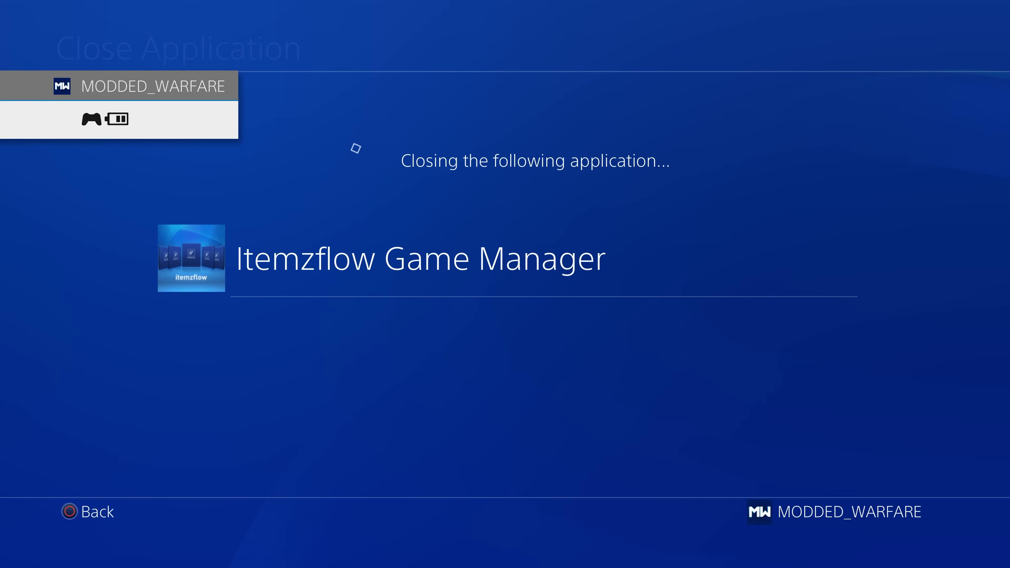
{"action": "key", "text": "Escape"}
Step: Move along the home row past OKAGE to the Homebrew Store tile, then back toward What's New
{"action": "key", "text": "Right"}
{"action": "key", "text": "Right"}
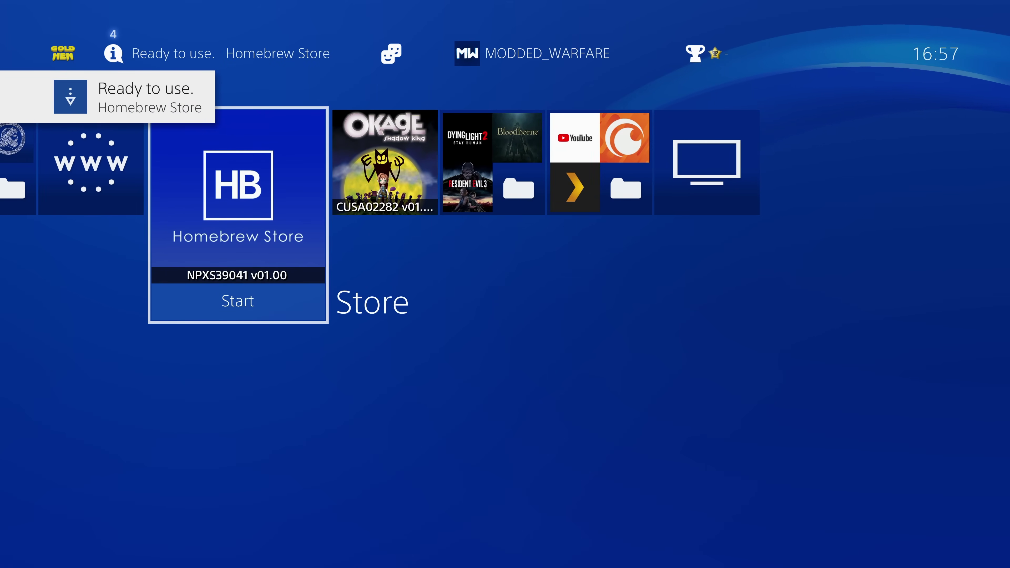
{"action": "key", "text": "Right"}
{"action": "key", "text": "Left"}
{"action": "key", "text": "Left"}
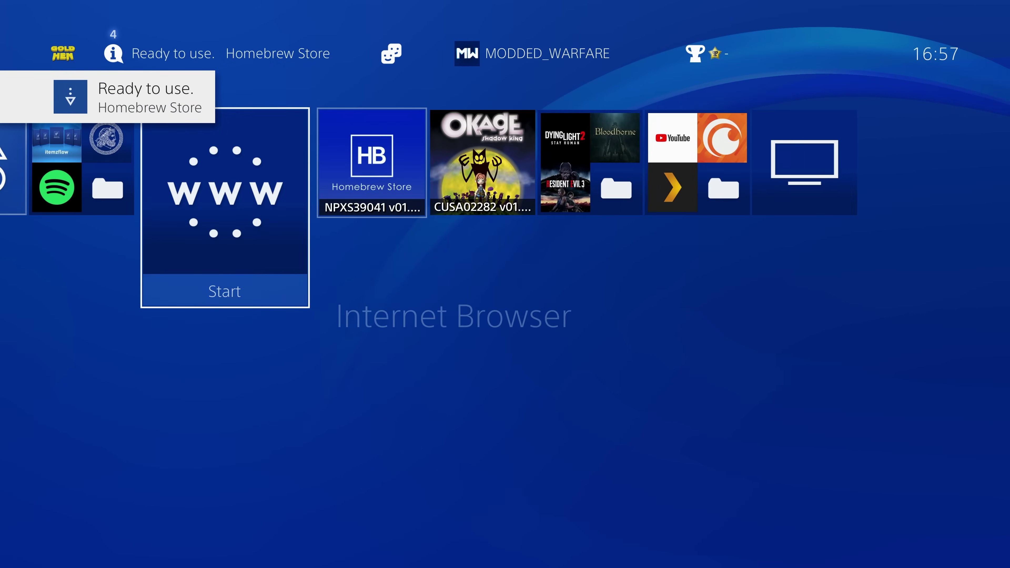
{"action": "key", "text": "Right"}
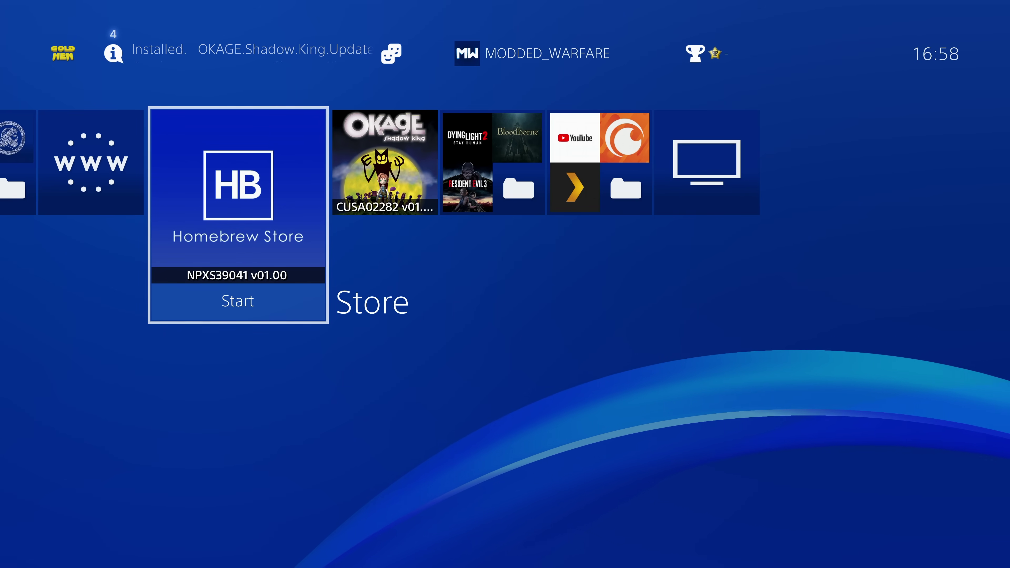
{"action": "key", "text": "Left"}
{"action": "key", "text": "Left"}
{"action": "key", "text": "Left"}
Step: Move from Homebrew Store to the Homebrew folder to show Itemzflow, Apollo, Spotify and FTP
{"action": "key", "text": "Right"}
{"action": "key", "text": "Right"}
{"action": "key", "text": "Right"}
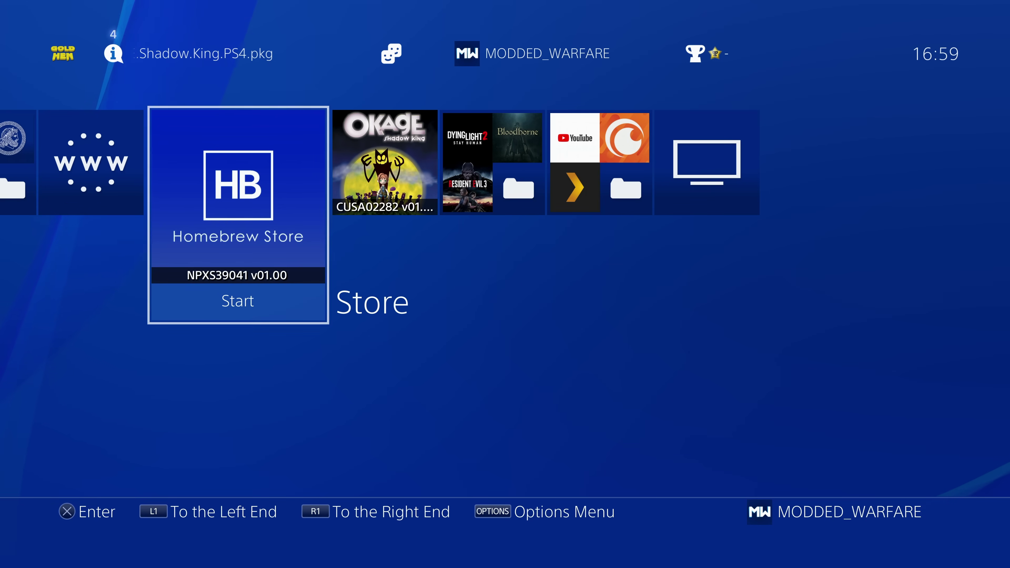
{"action": "key", "text": "Left"}
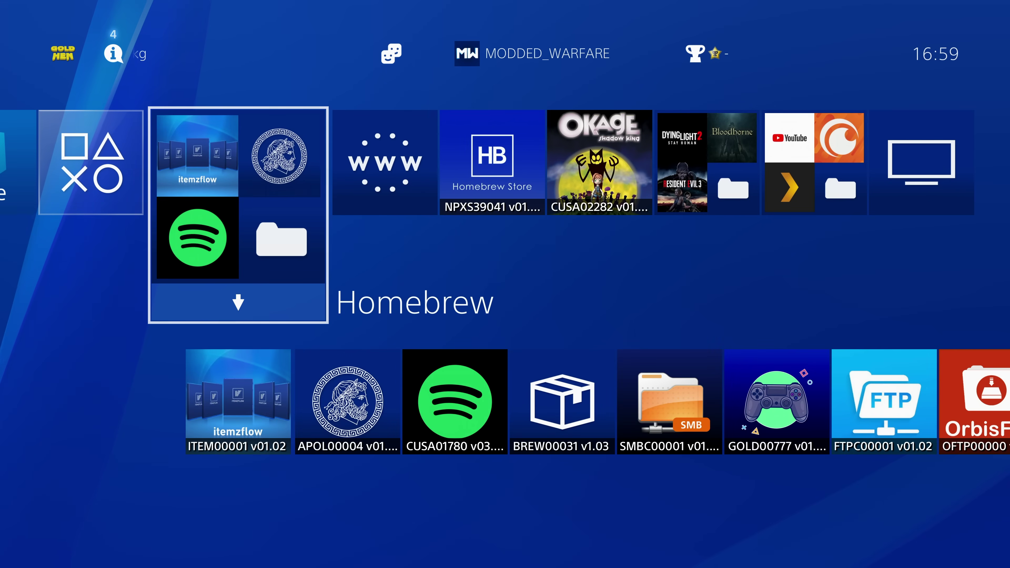